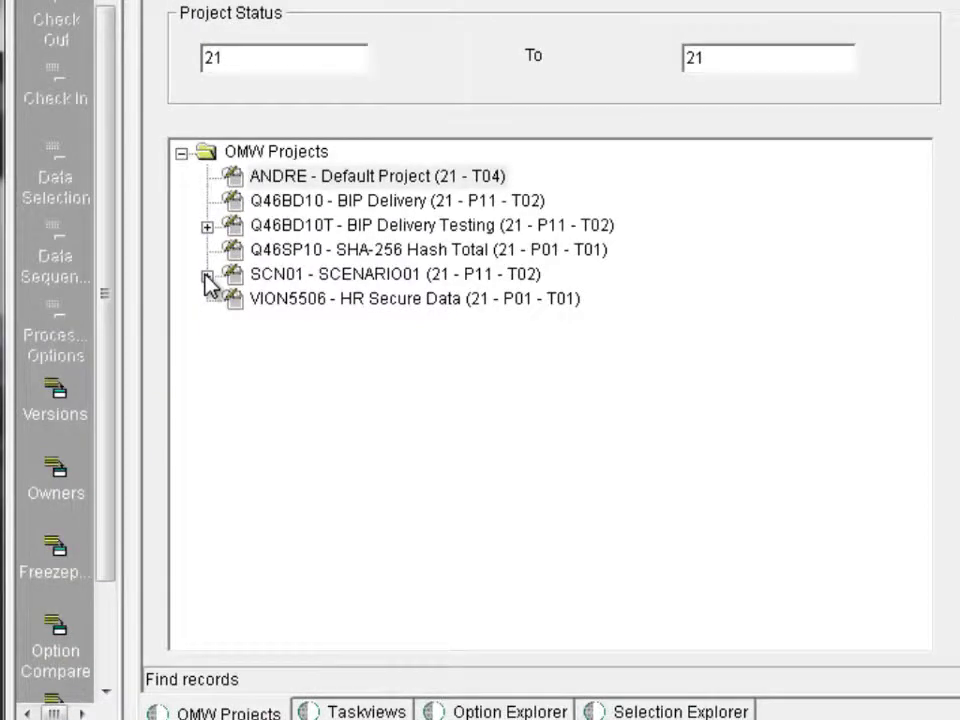
# Step: Expand project SCN01 with its P4210 Sales Order Entry and R42565 Print Invoices objects to examine their versions
pyautogui.click(207, 277)
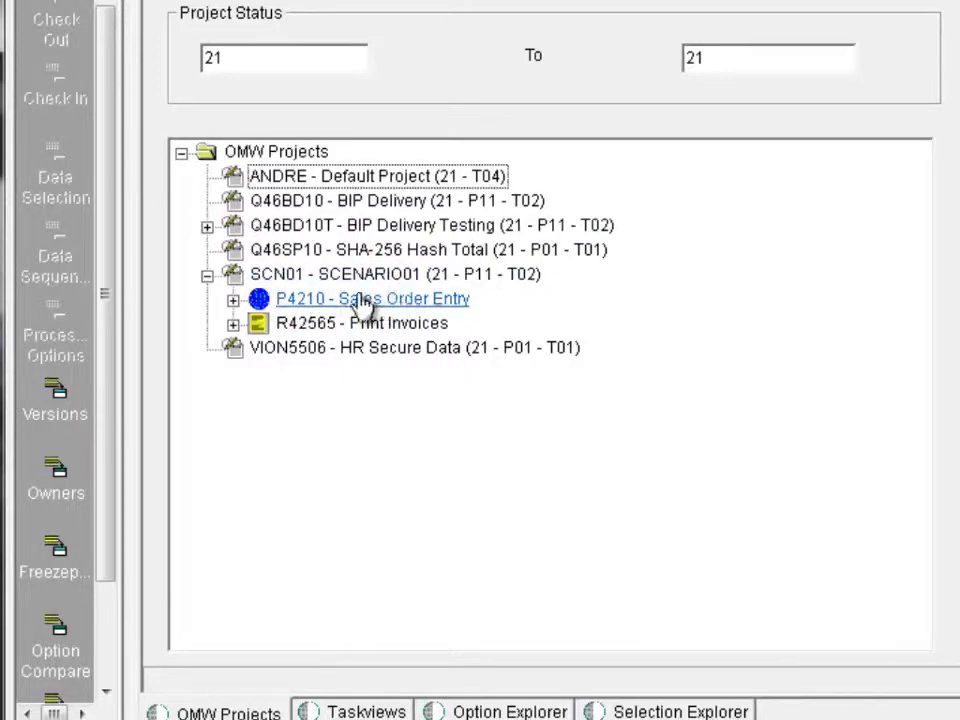
pyautogui.click(233, 300)
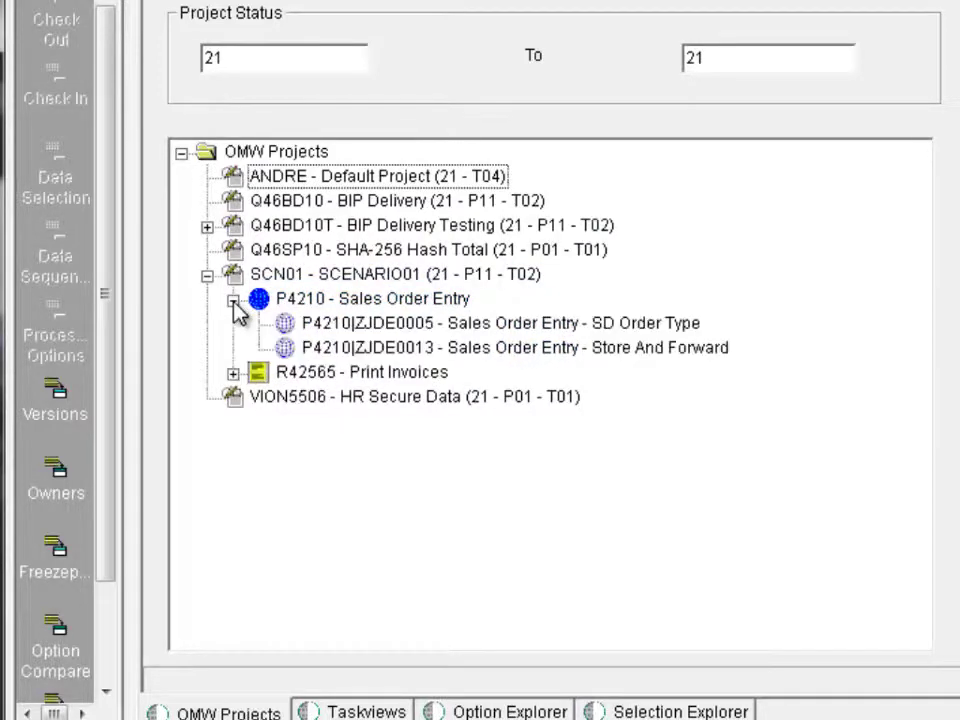
pyautogui.click(233, 374)
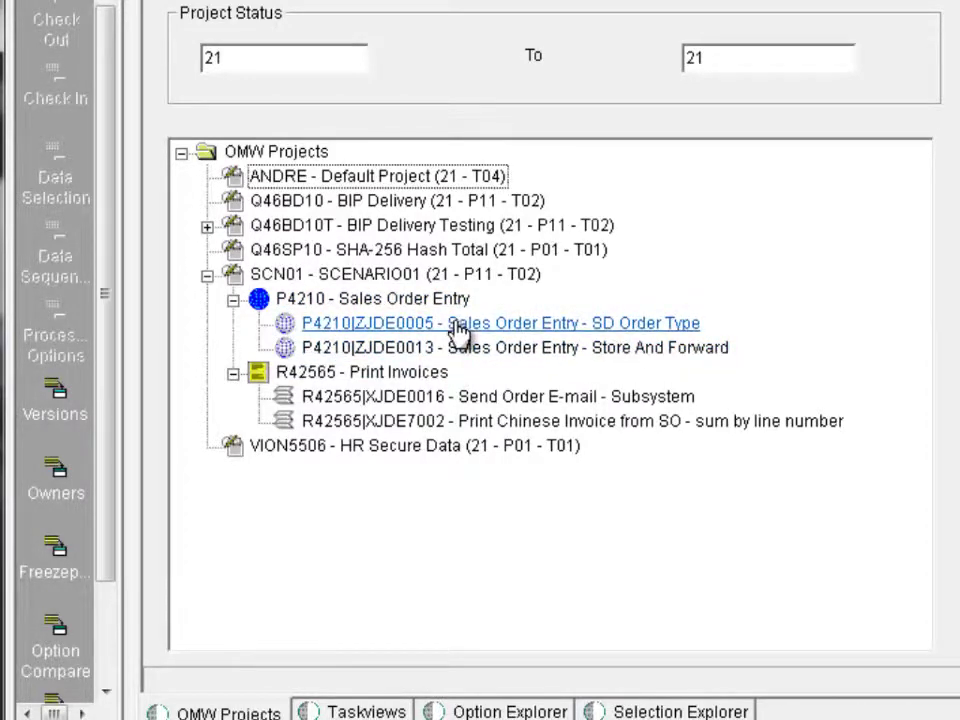
# Step: Find the P4210 versions and add ZJDE0008 and ZJDE0009 to project SCN01 - SCENARIO01
pyautogui.click(376, 279)
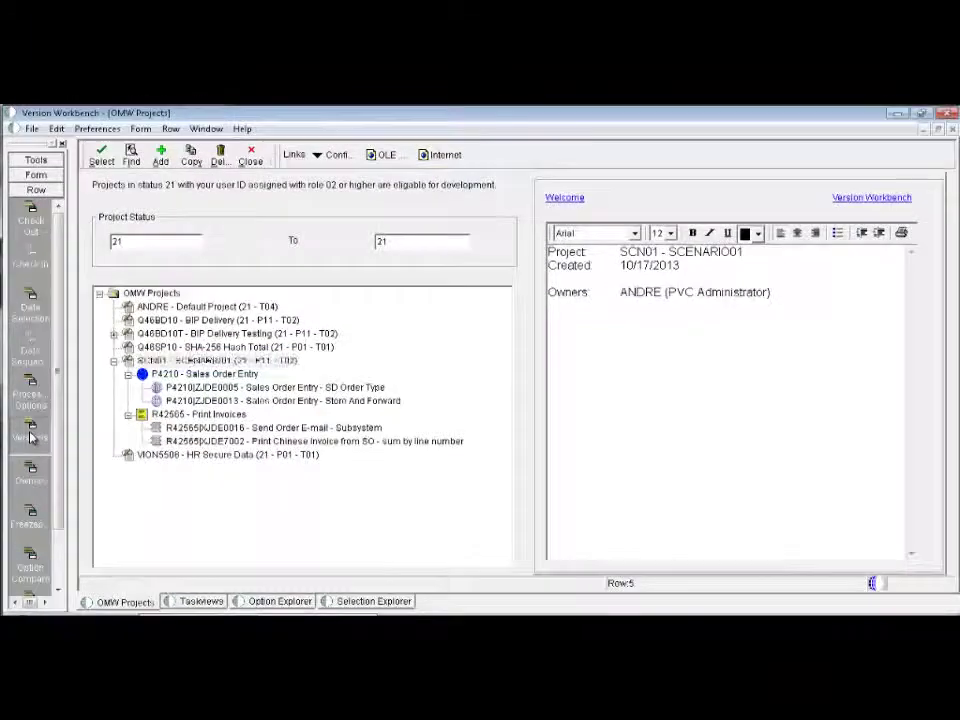
pyautogui.click(30, 437)
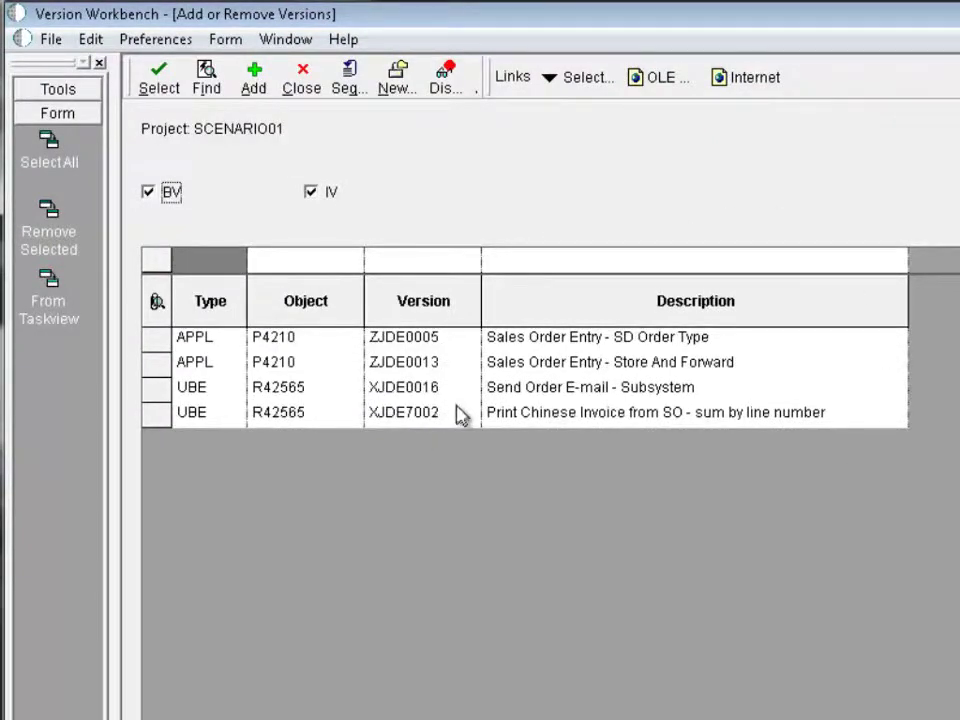
pyautogui.click(252, 80)
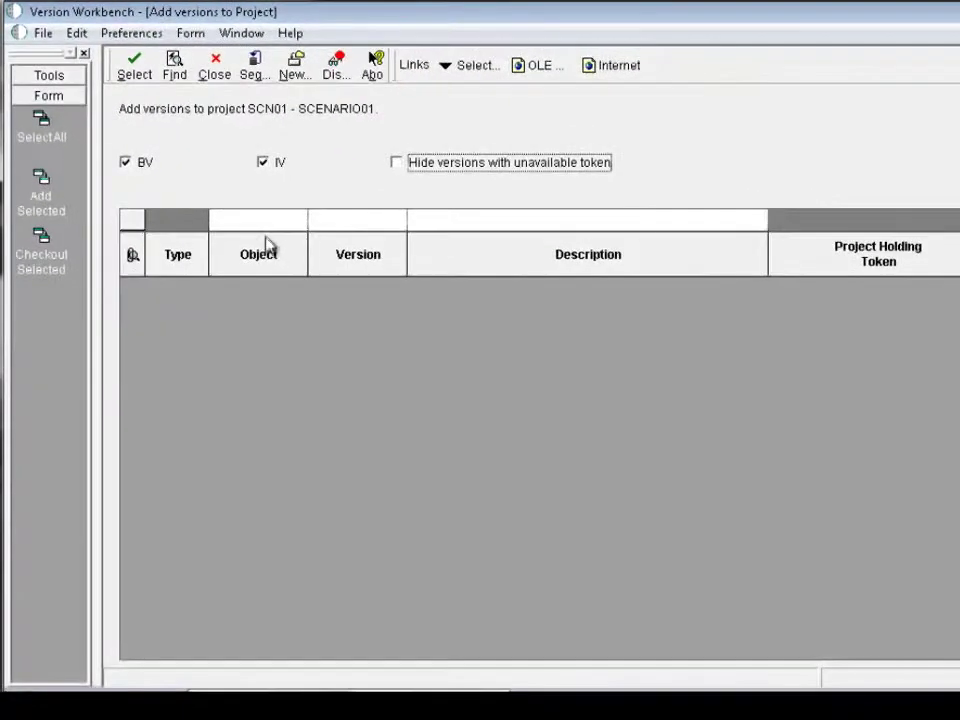
pyautogui.click(256, 222)
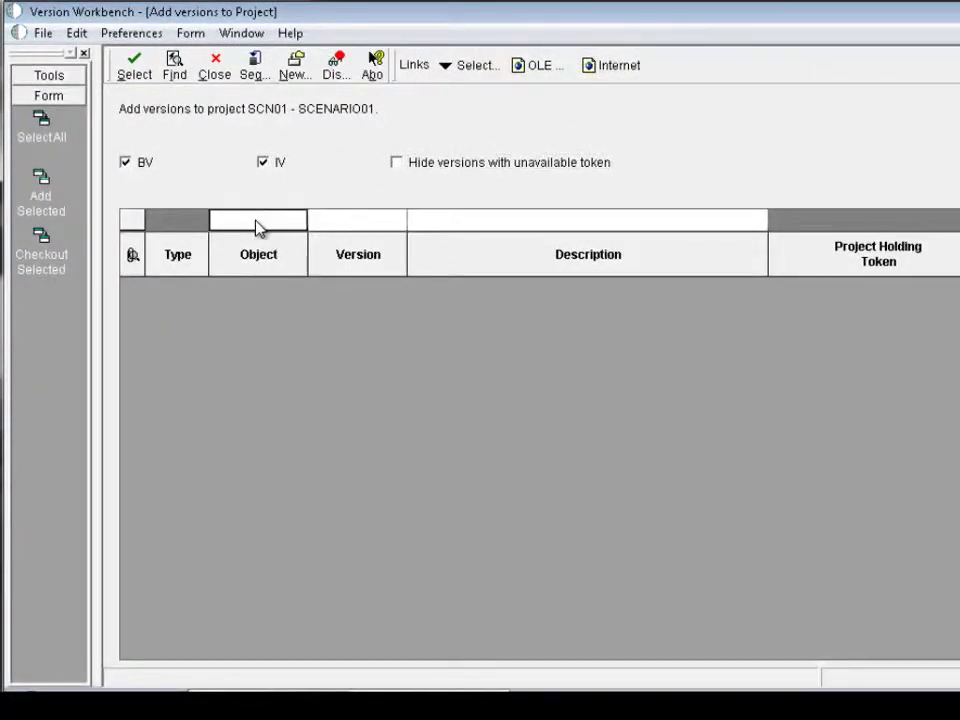
pyautogui.write('P4210')
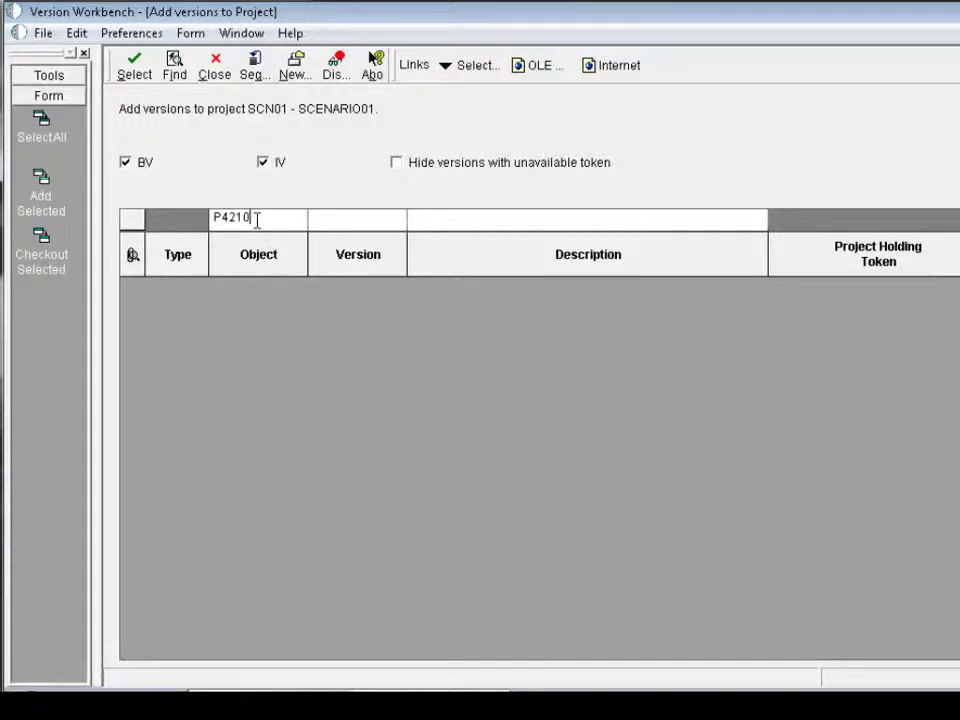
pyautogui.click(174, 70)
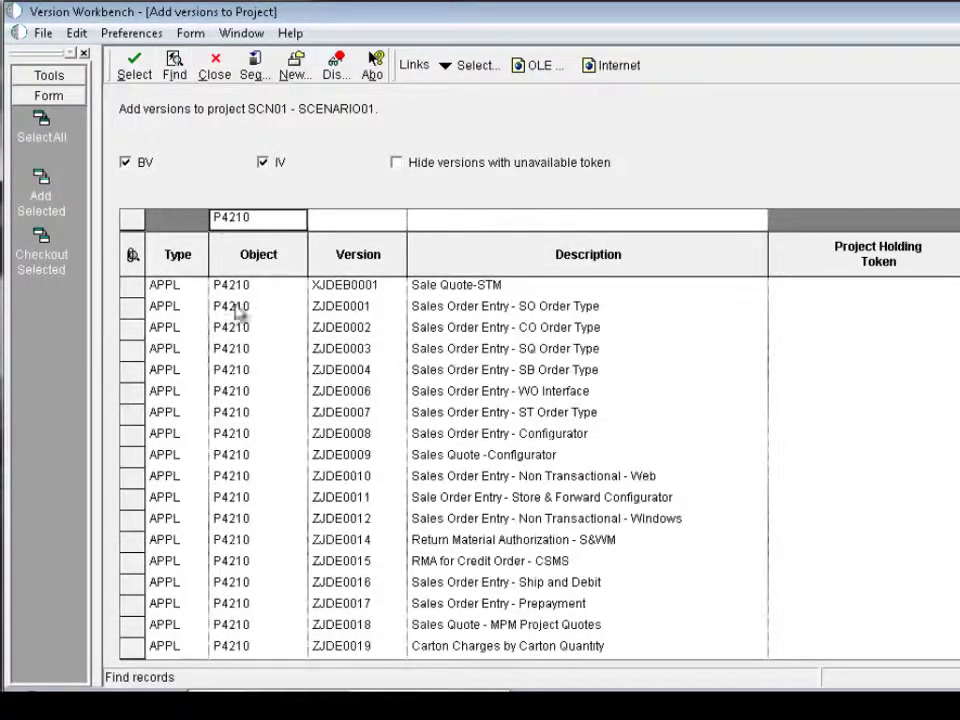
pyautogui.click(231, 437)
pyautogui.keyDown('ctrl'); pyautogui.click(223, 456); pyautogui.keyUp('ctrl')
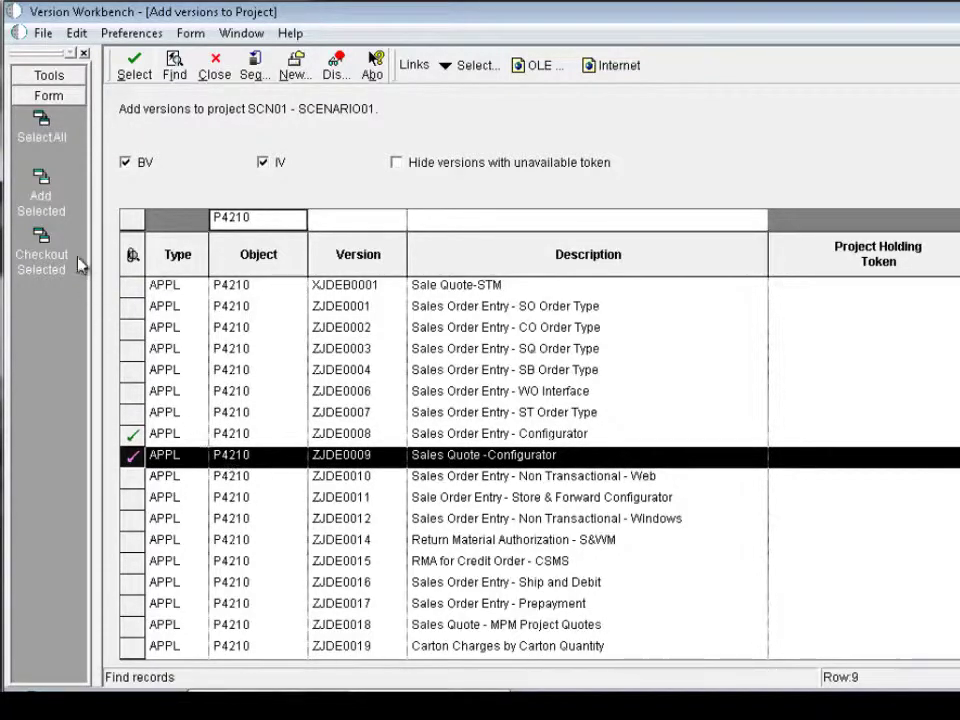
pyautogui.click(41, 196)
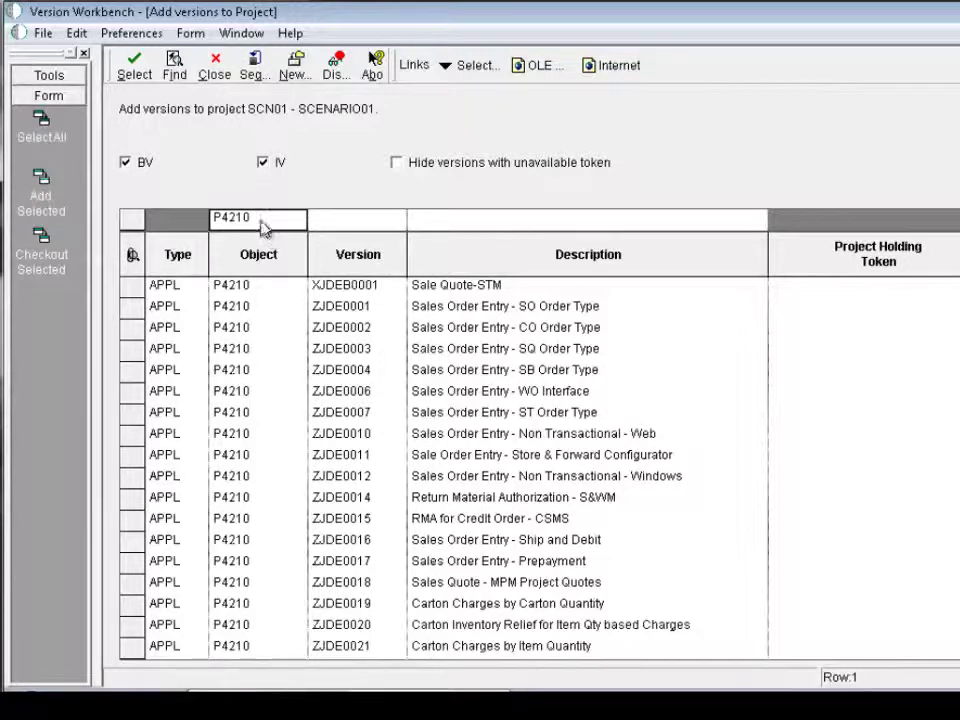
# Step: Add versions ZJDE0001 and ZJDE0002 of object R42565 to project SCN01, and return to the project list
pyautogui.moveTo(257, 217); pyautogui.dragTo(100, 236)
pyautogui.write('R42565')
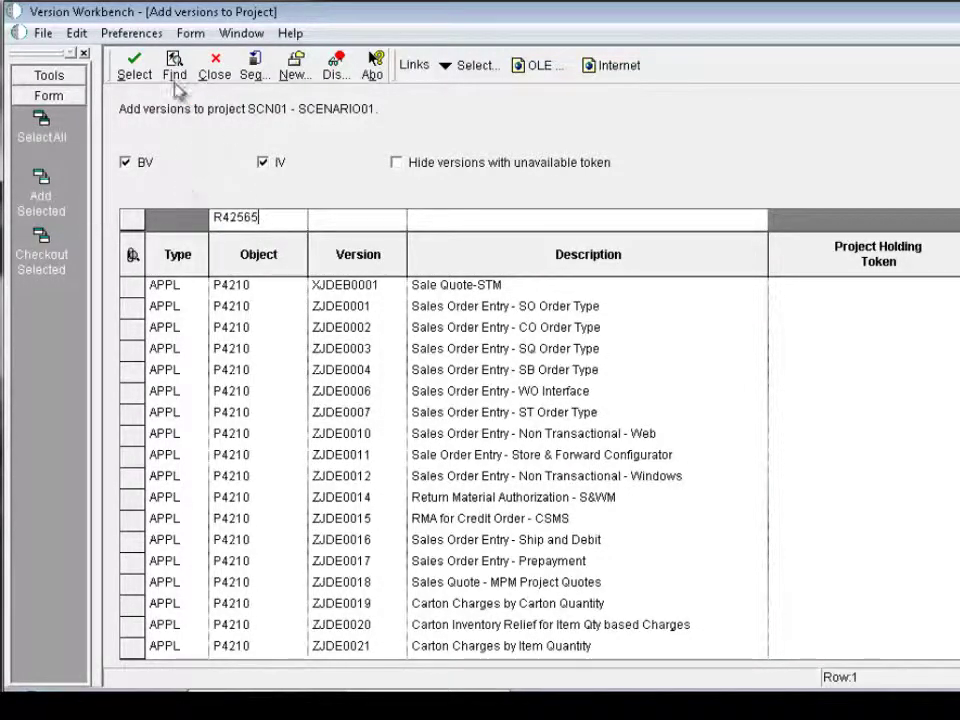
pyautogui.click(172, 64)
pyautogui.click(283, 584)
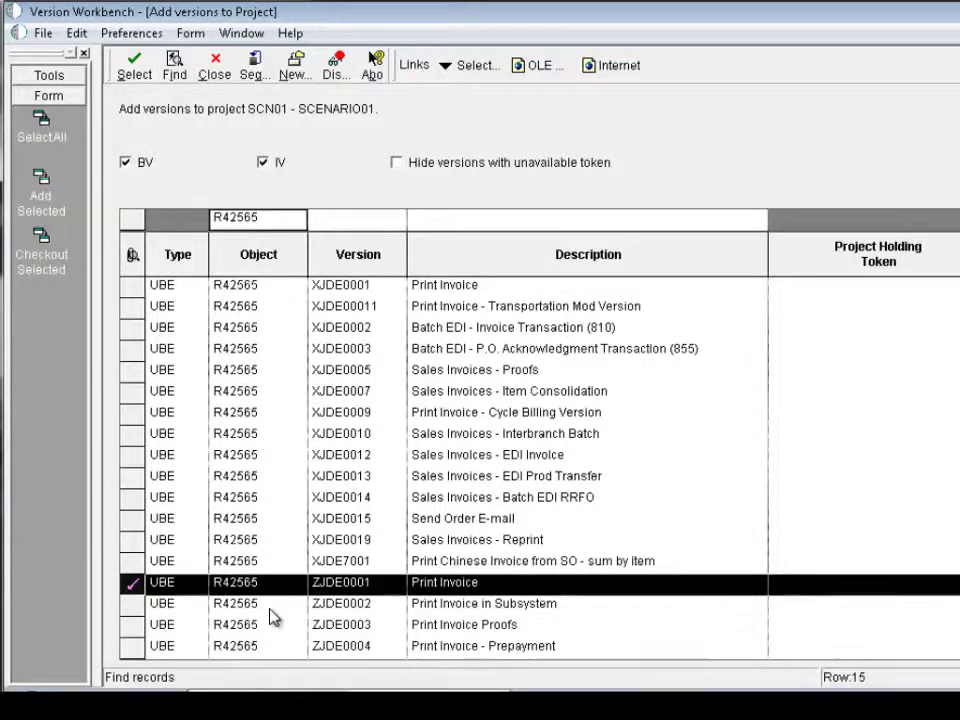
pyautogui.keyDown('ctrl'); pyautogui.click(272, 605); pyautogui.keyUp('ctrl')
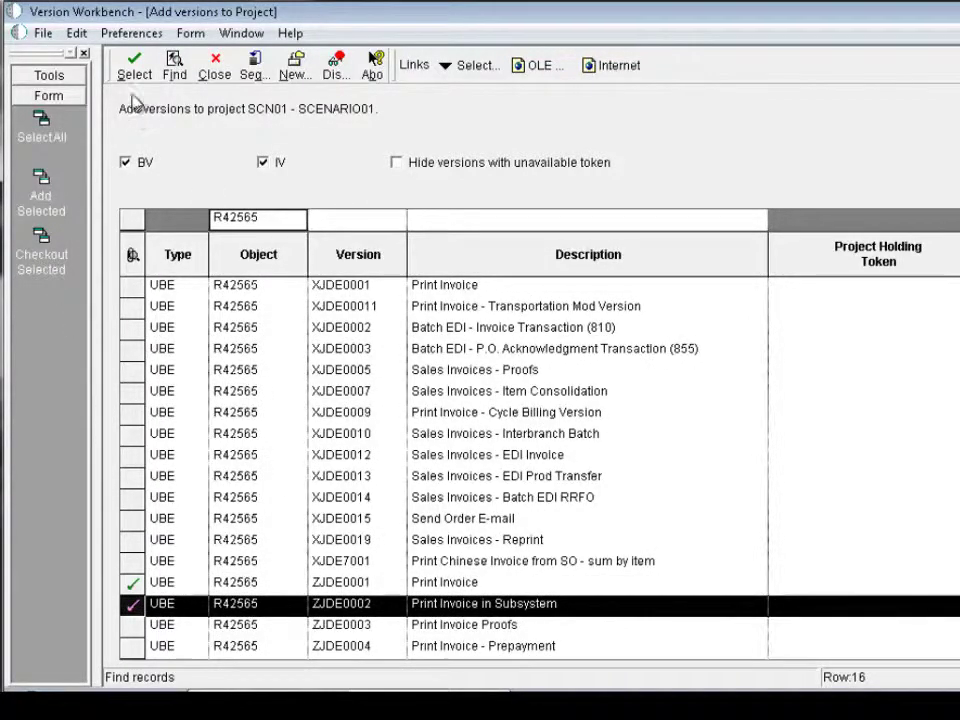
pyautogui.click(40, 204)
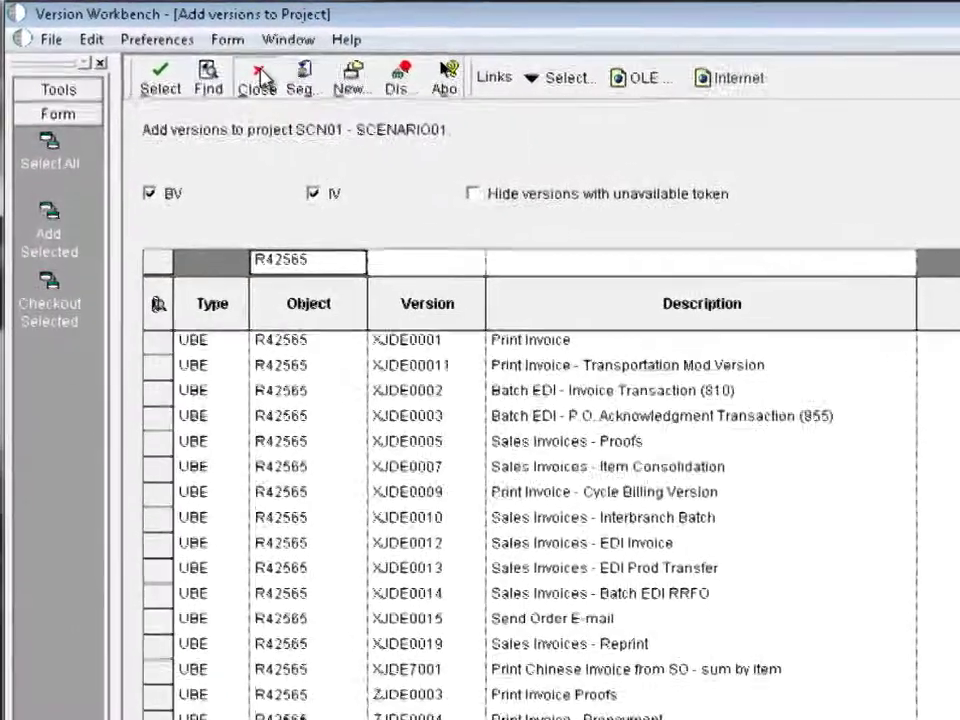
pyautogui.click(260, 80)
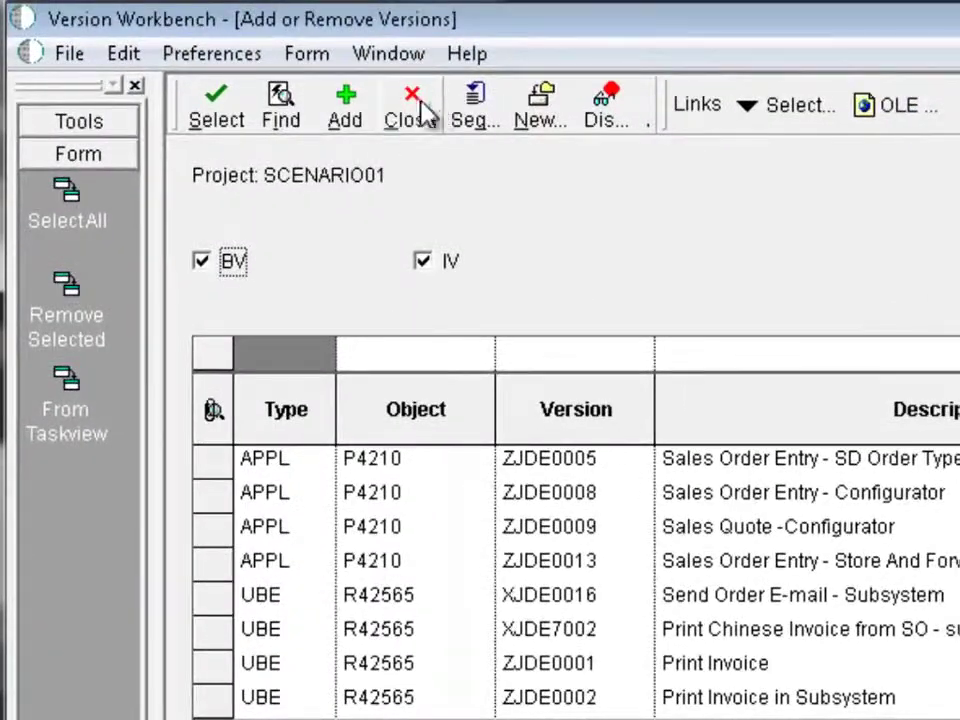
pyautogui.click(416, 110)
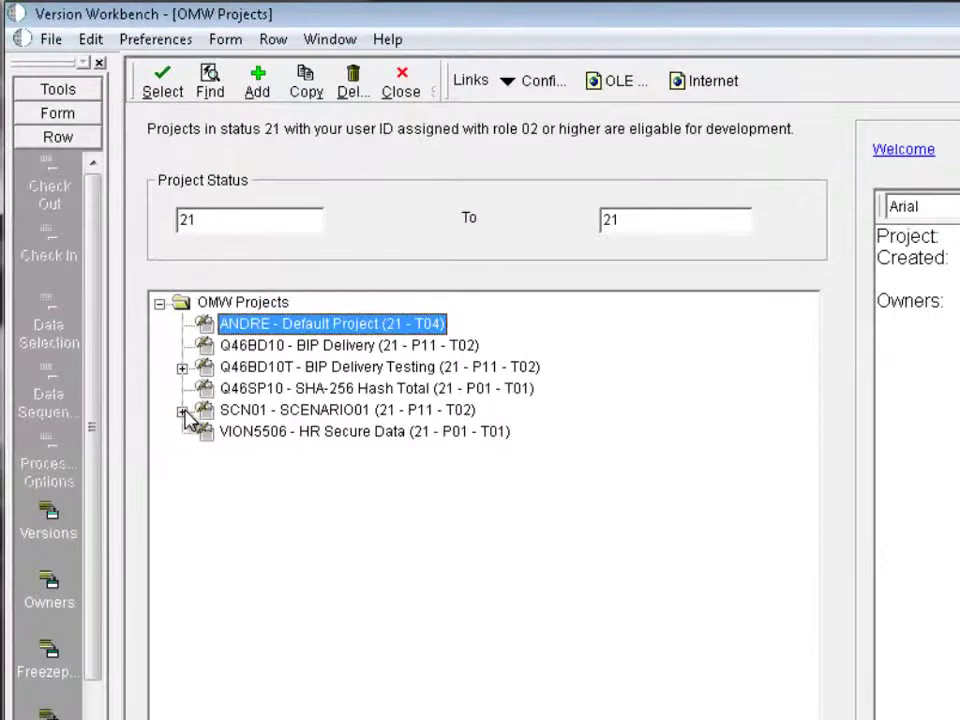
# Step: Expand project SCN01 and both of its objects again to check the newly added versions
pyautogui.click(201, 455)
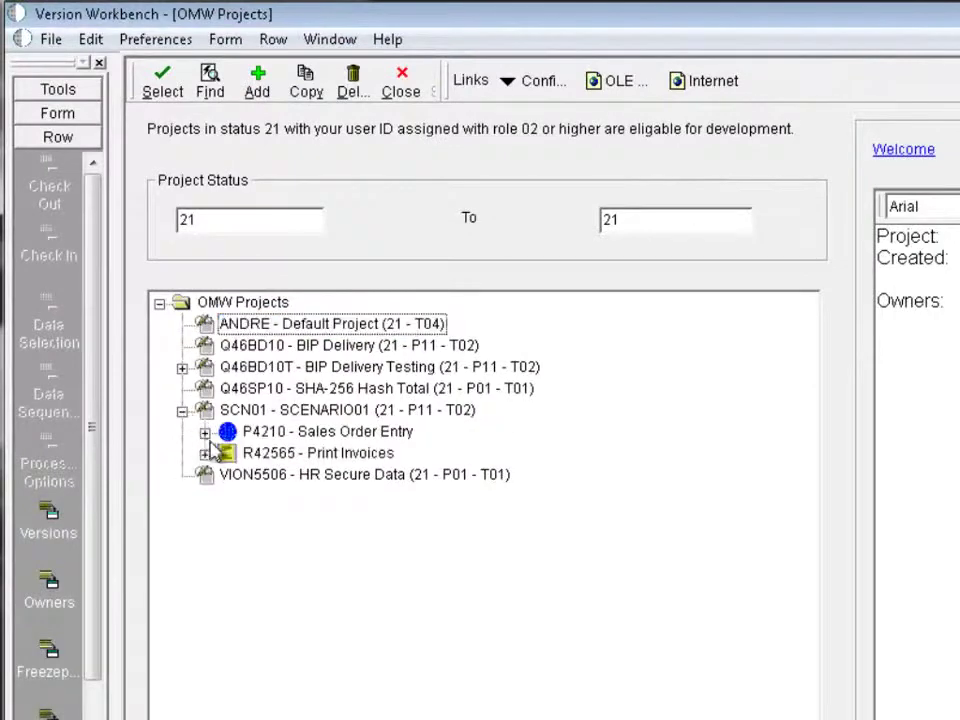
pyautogui.click(204, 433)
pyautogui.click(204, 540)
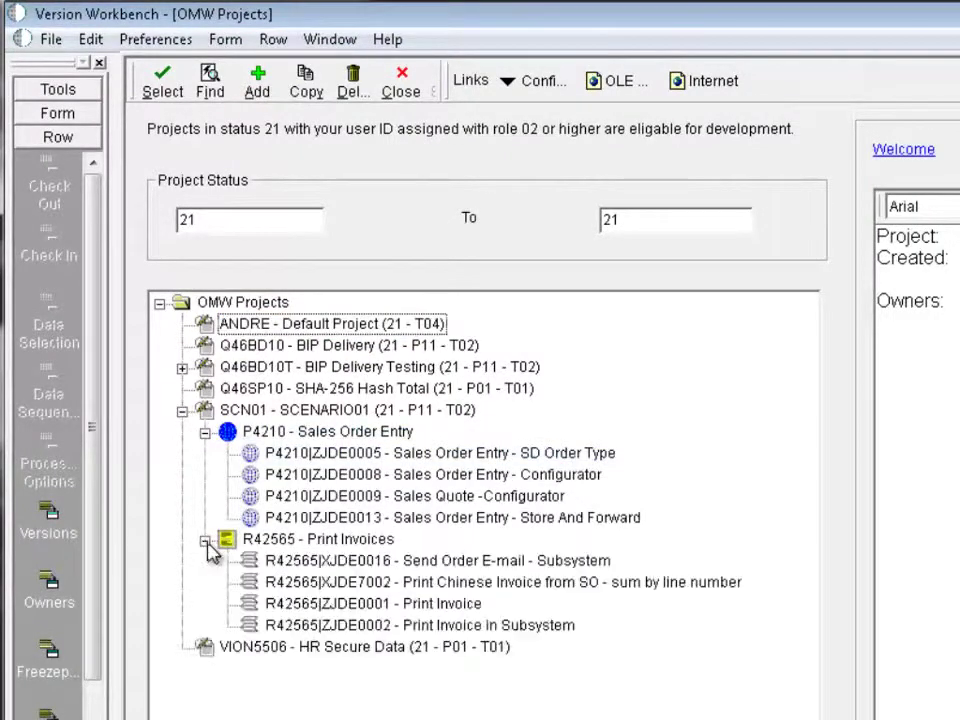
# Step: Copy P4210 version ZJDE0005 to a new version SCN001 described as "Sales Order Entry - Just another Version"
pyautogui.click(371, 456)
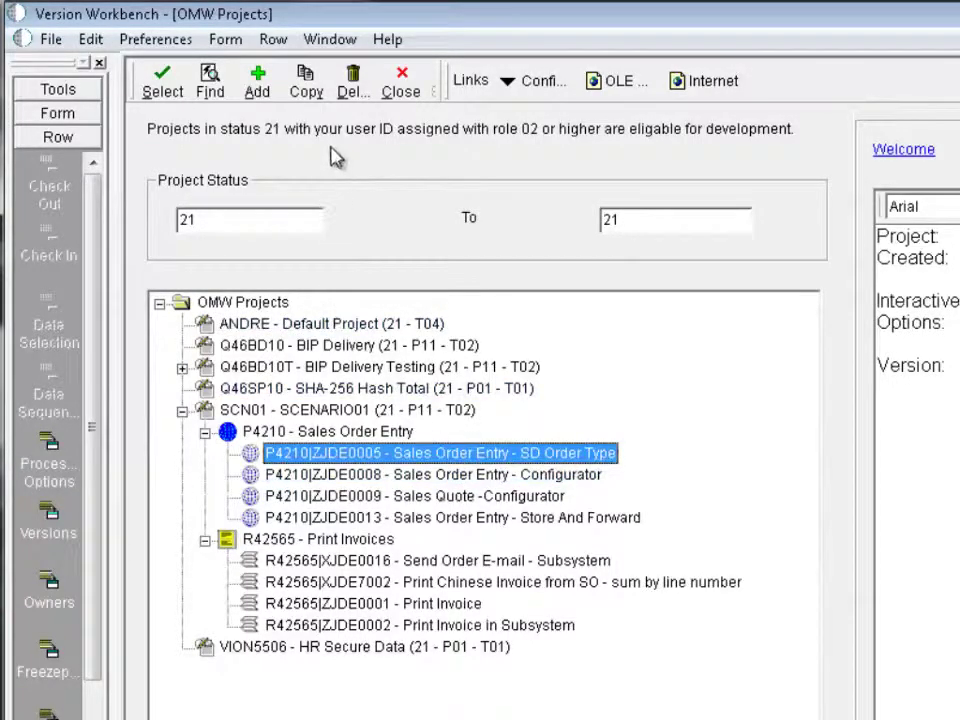
pyautogui.click(308, 92)
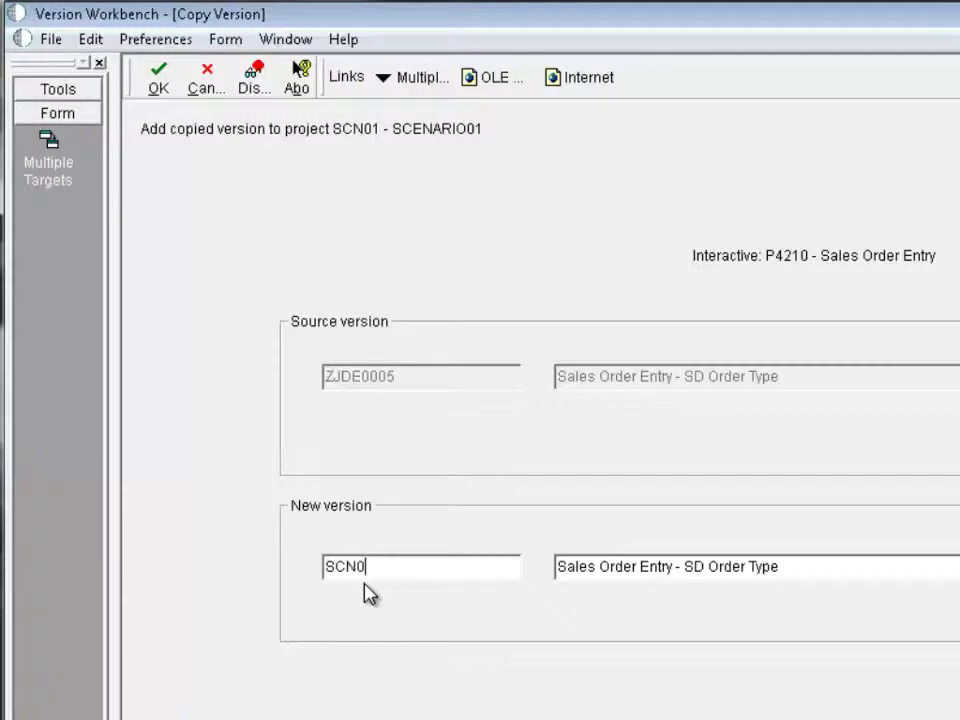
pyautogui.press('Tab')
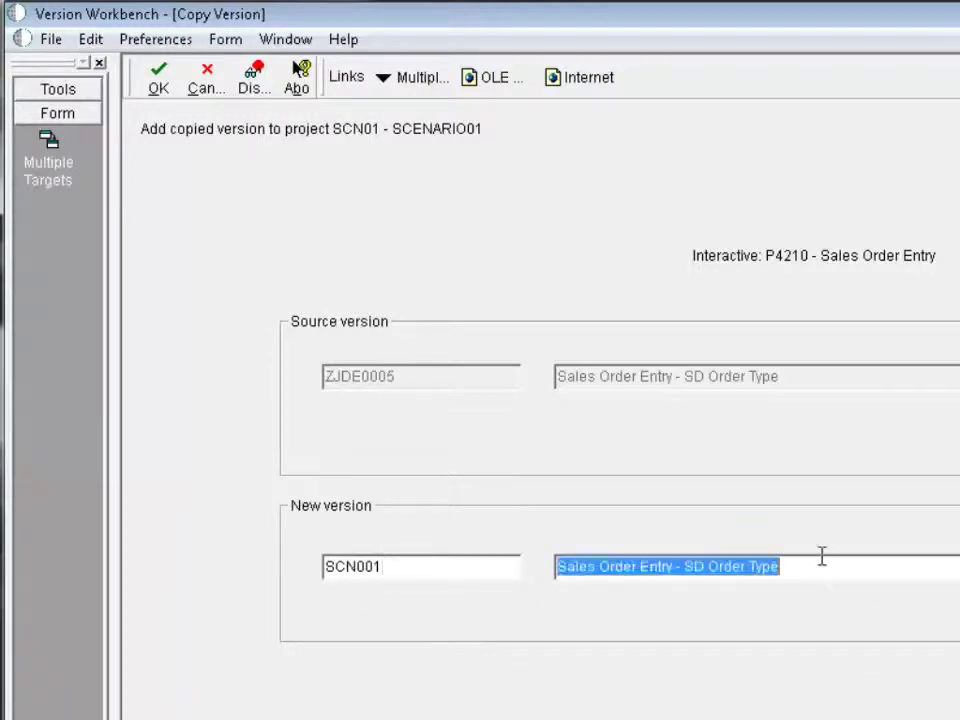
pyautogui.click(817, 566)
pyautogui.moveTo(779, 566); pyautogui.dragTo(685, 566)
pyautogui.write('Just')
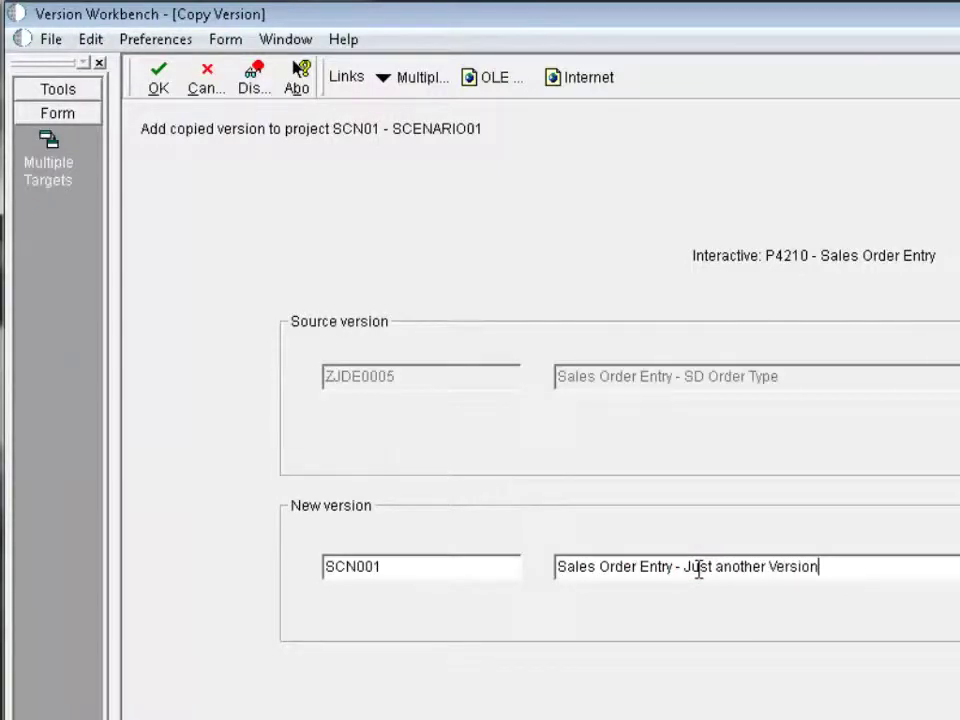
pyautogui.click(158, 86)
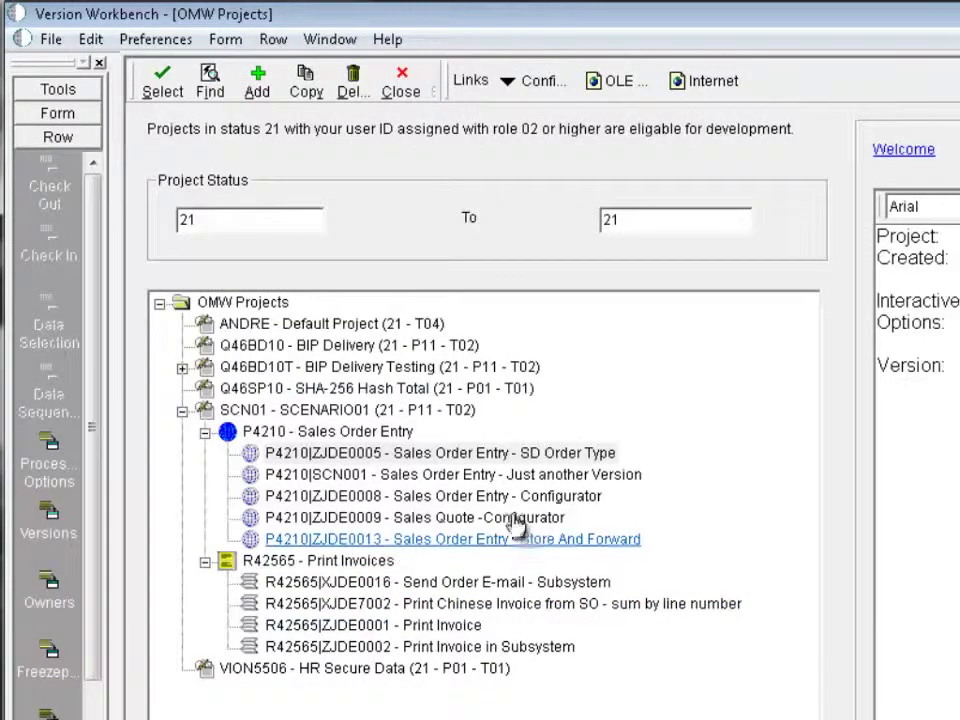
# Step: Copy P4210 version ZJDE0008 to multiple targets named SCN02, SCN03 and SCN04 within project SCN01
pyautogui.click(480, 456)
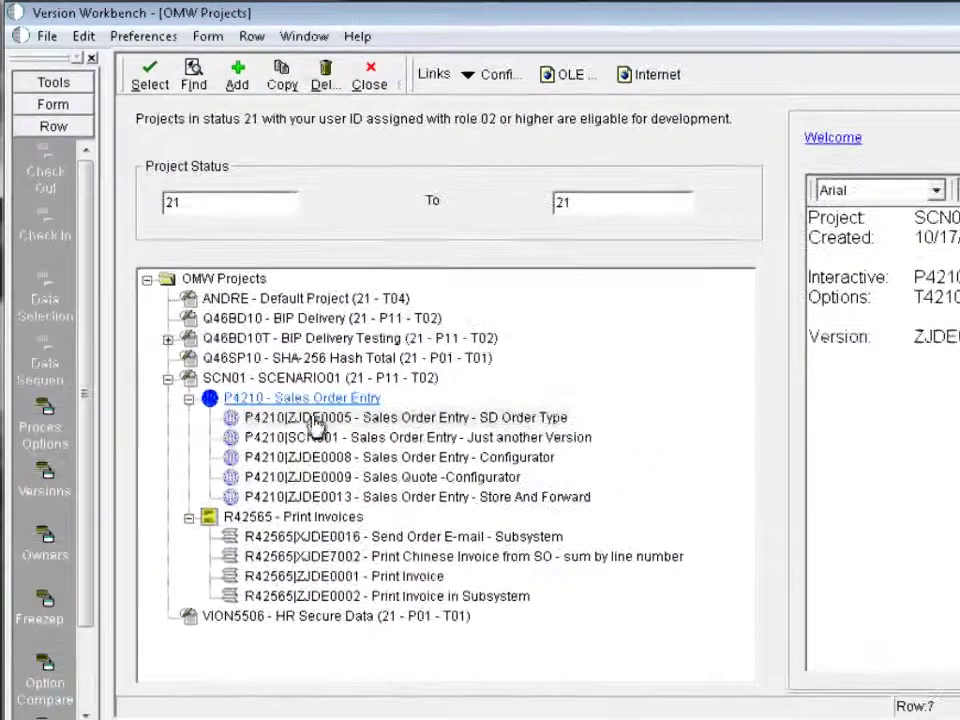
pyautogui.click(318, 437)
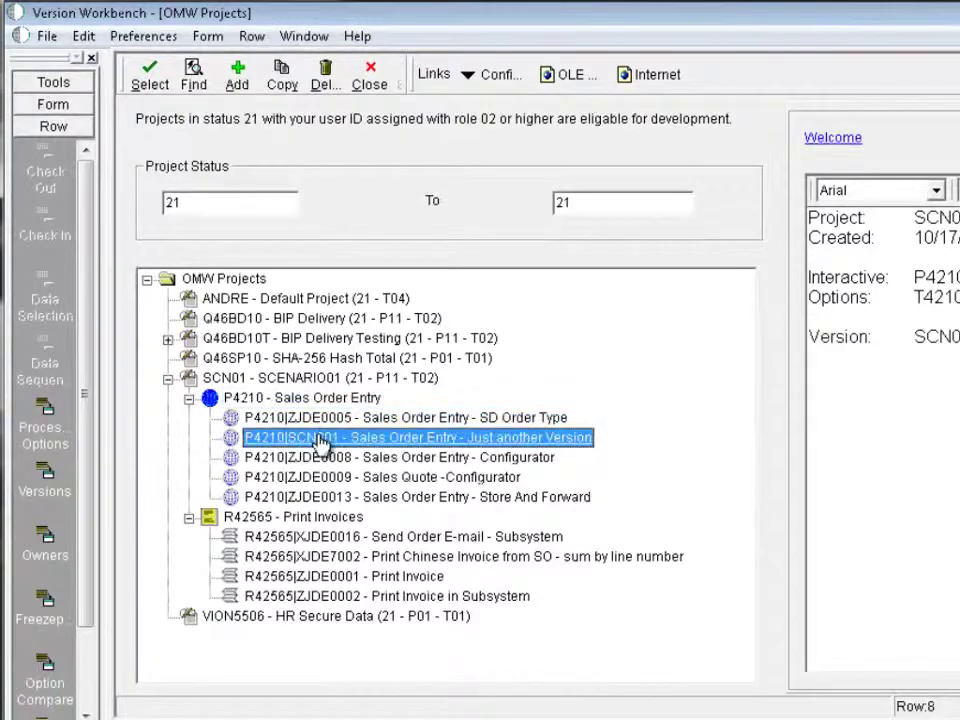
pyautogui.click(504, 457)
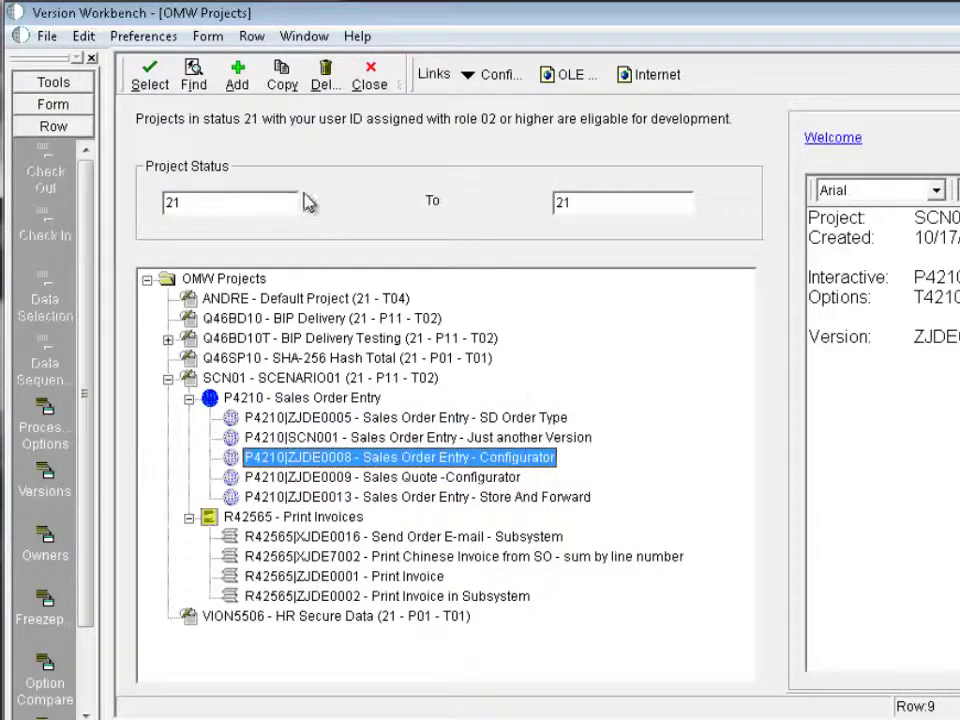
pyautogui.click(284, 80)
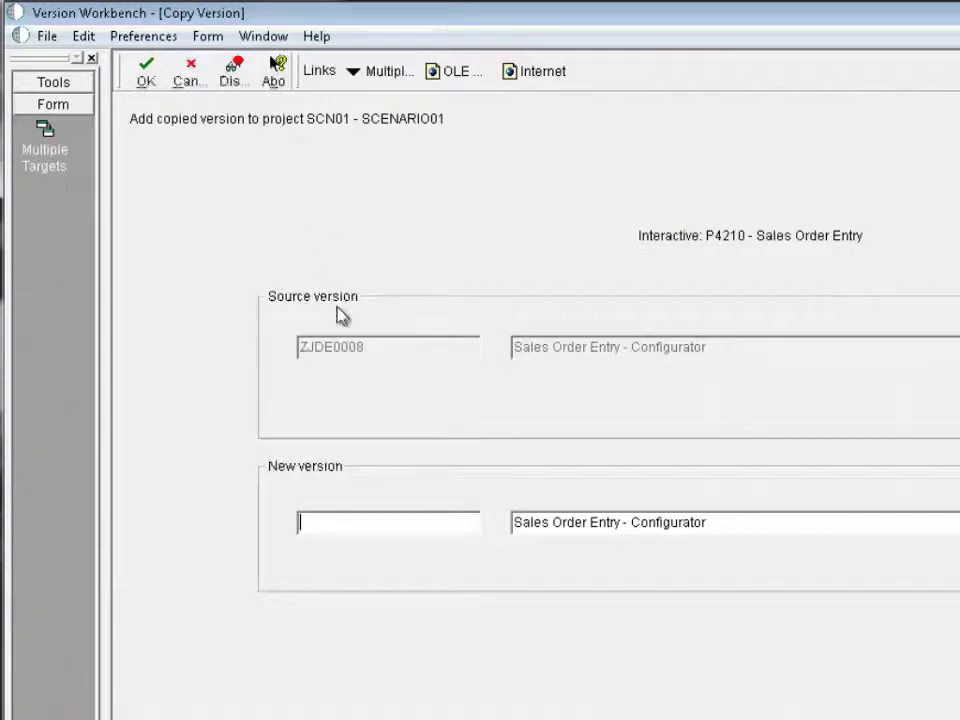
pyautogui.click(43, 155)
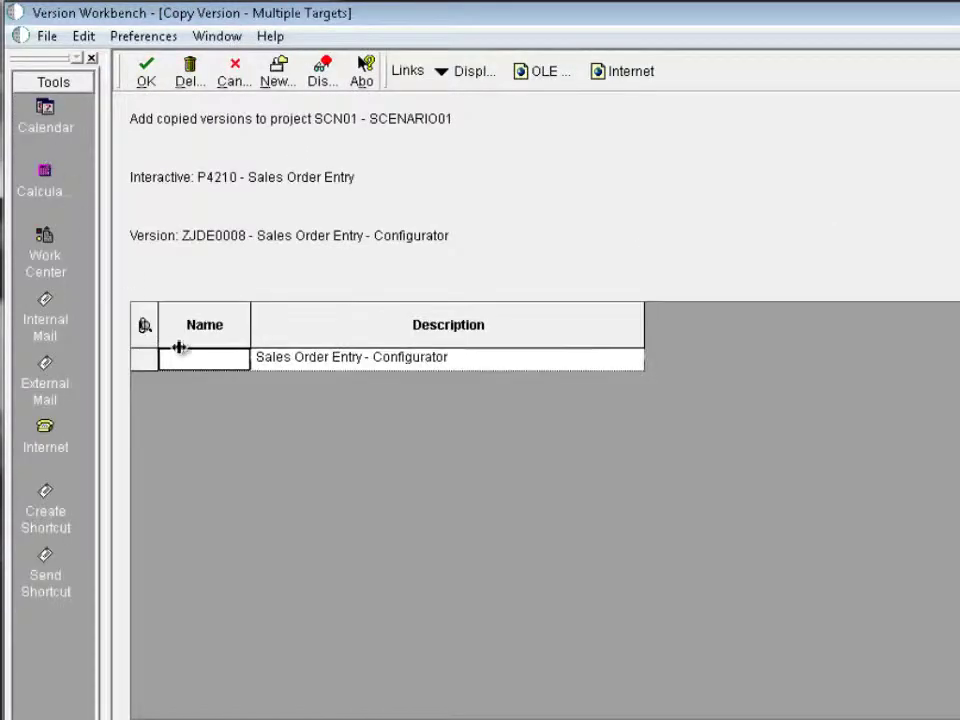
pyautogui.write('SCB')
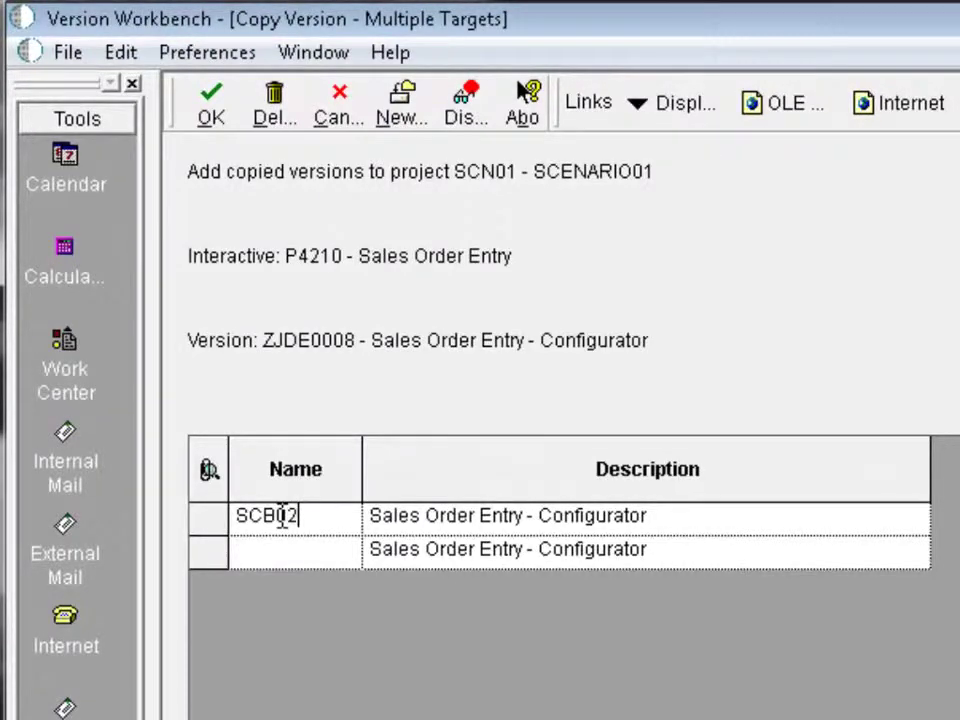
pyautogui.write('02')
pyautogui.press('BackSpace')
pyautogui.press('BackSpace')
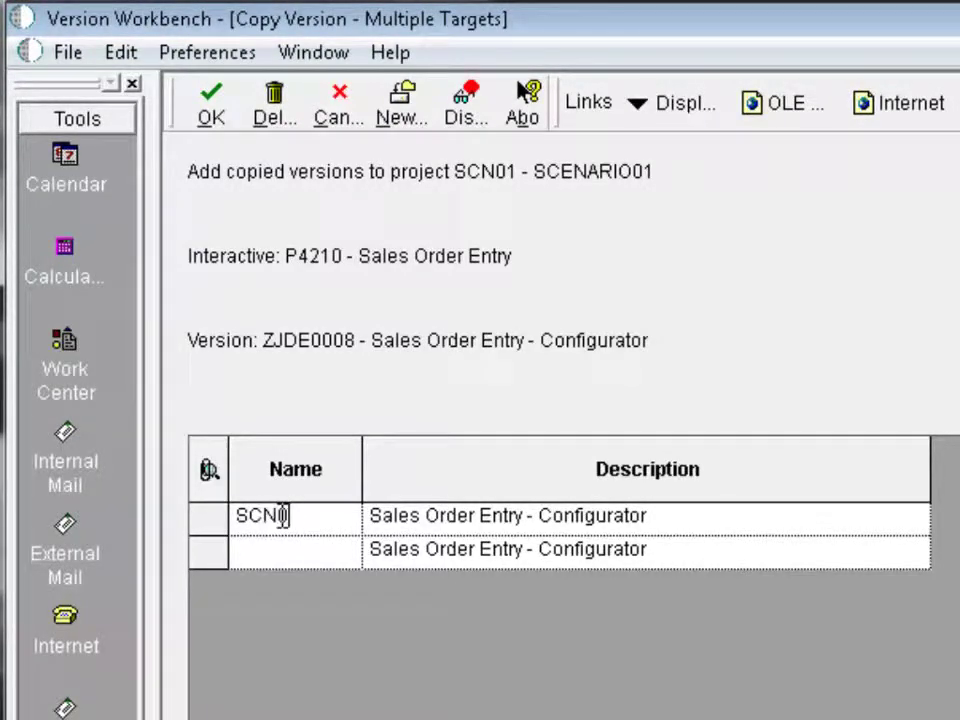
pyautogui.press('Down')
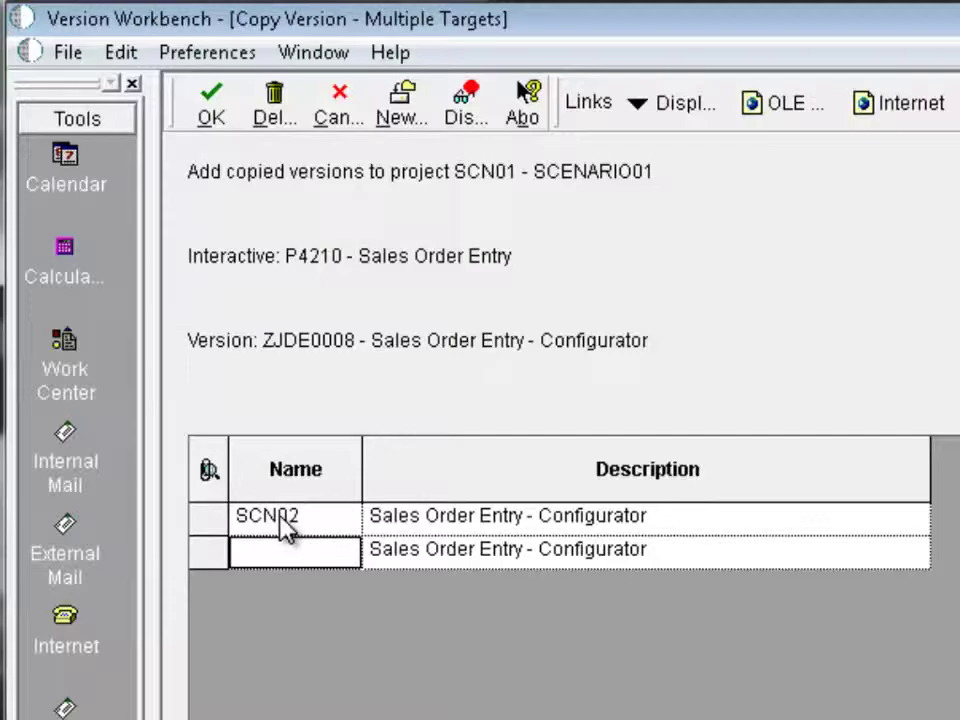
pyautogui.write('SCN03')
pyautogui.press('Down')
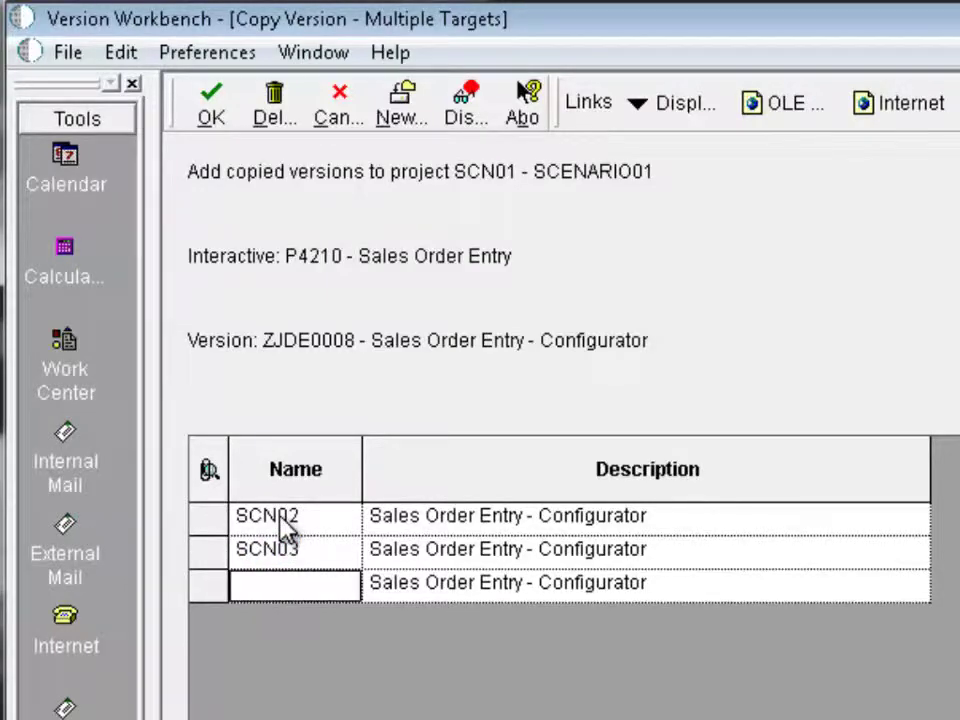
pyautogui.write('SCN04')
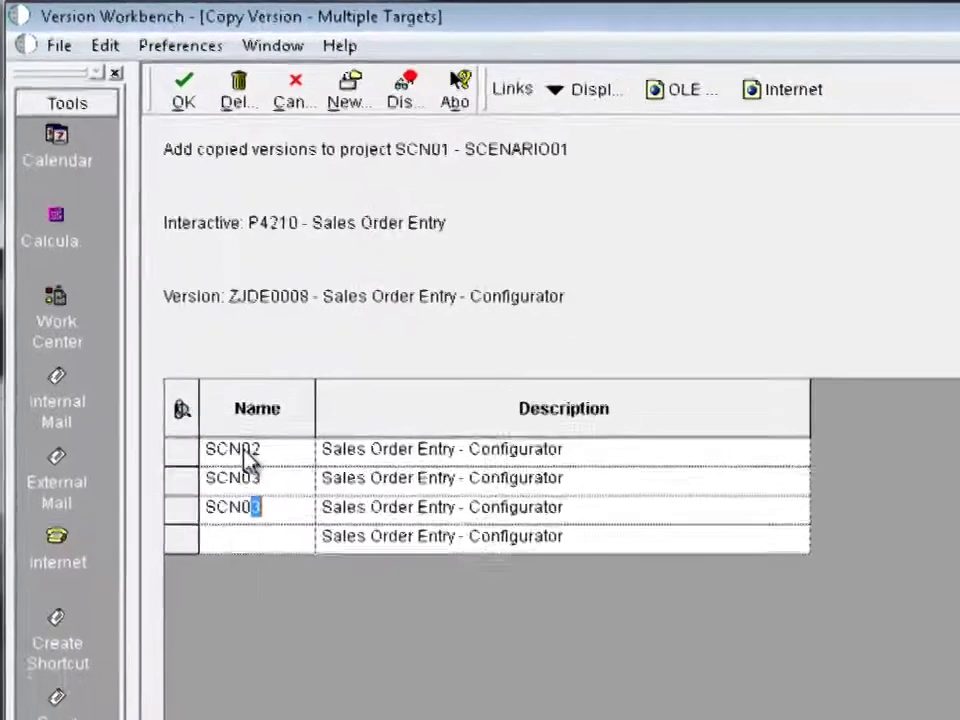
pyautogui.click(211, 105)
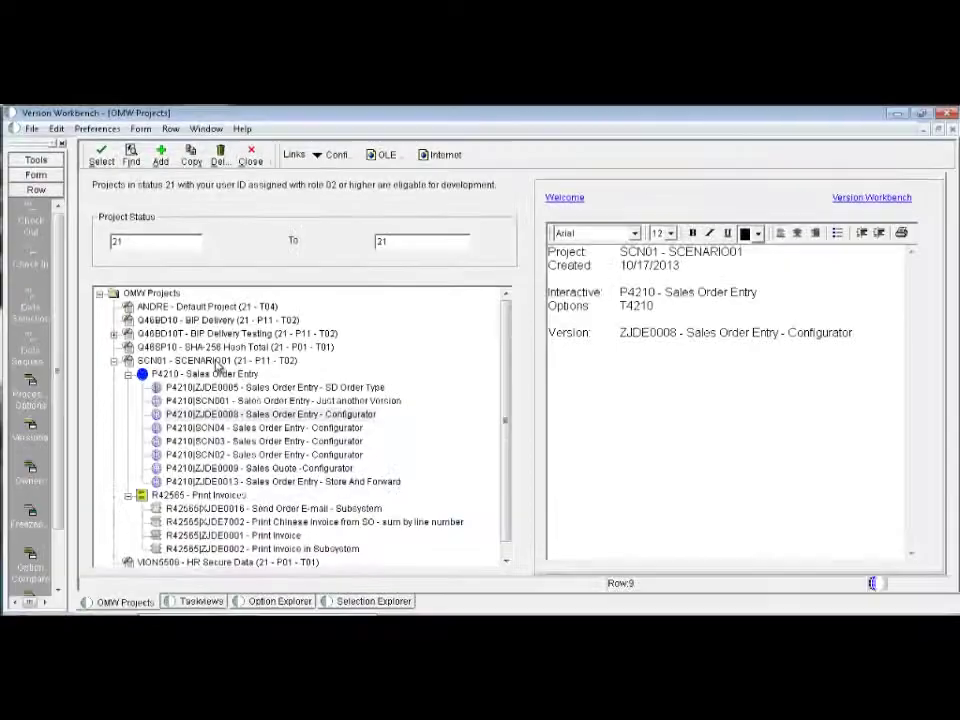
# Step: Open the processing options of P4210 version ZJDE0005 in project SCN01
pyautogui.click(300, 353)
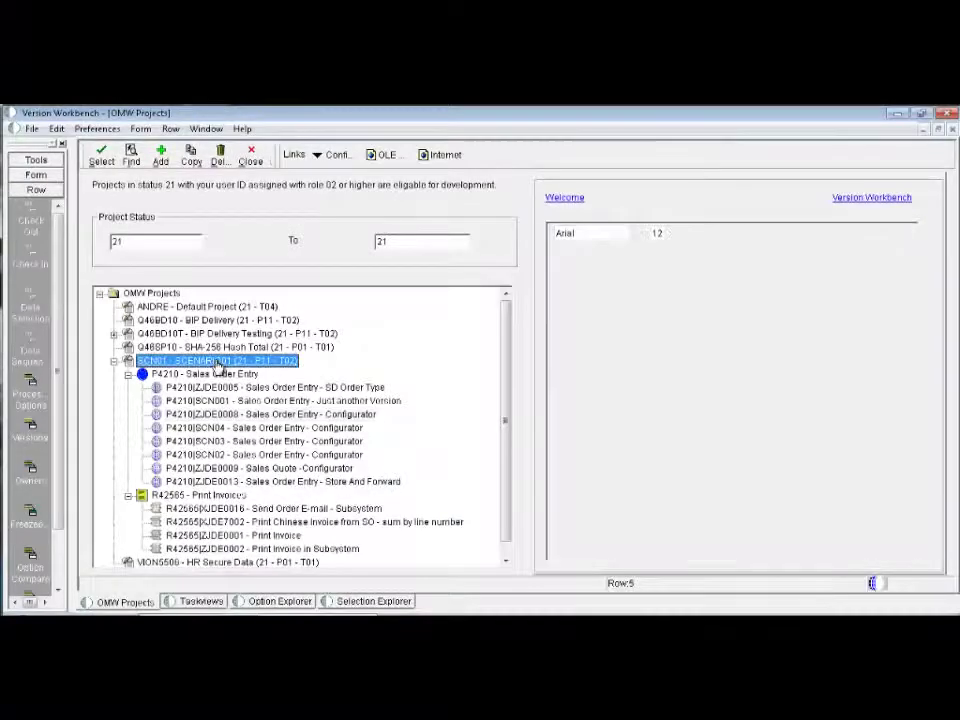
pyautogui.click(218, 375)
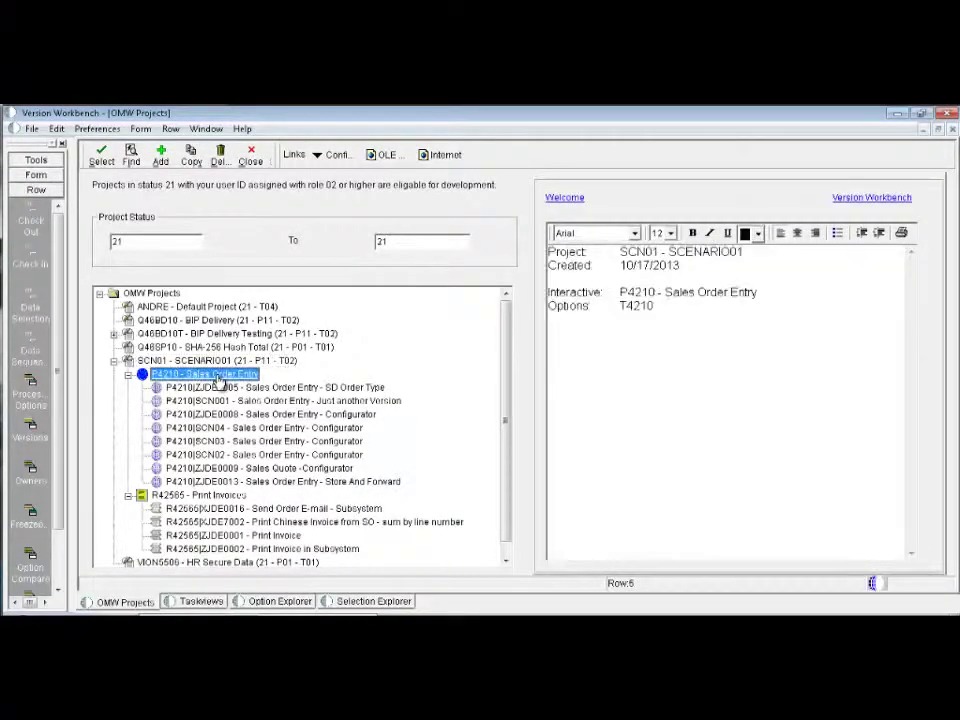
pyautogui.click(244, 497)
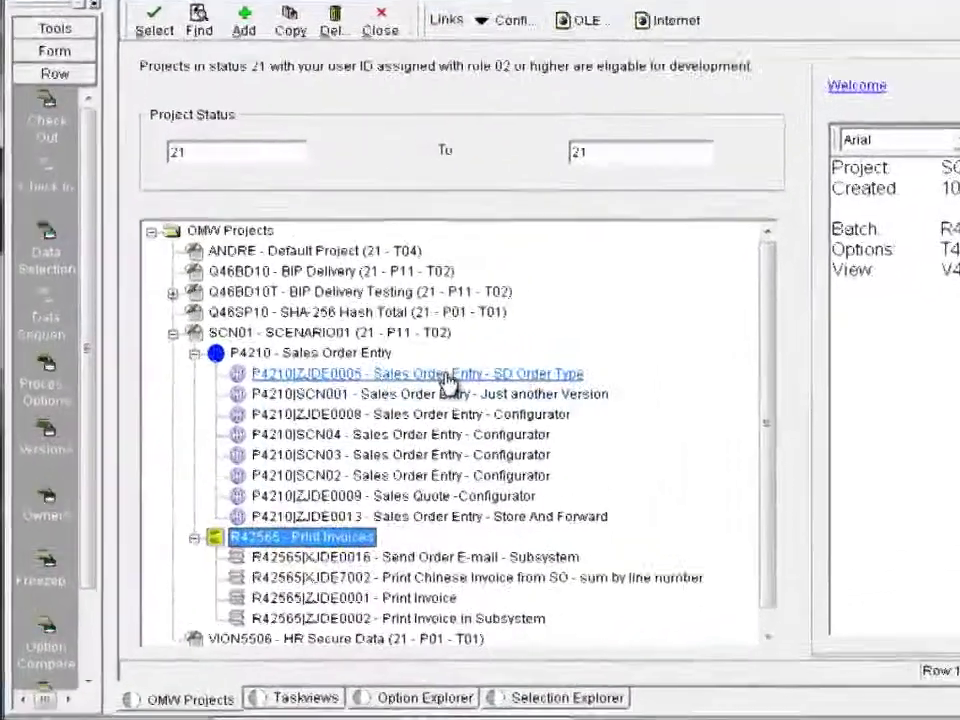
pyautogui.click(294, 388)
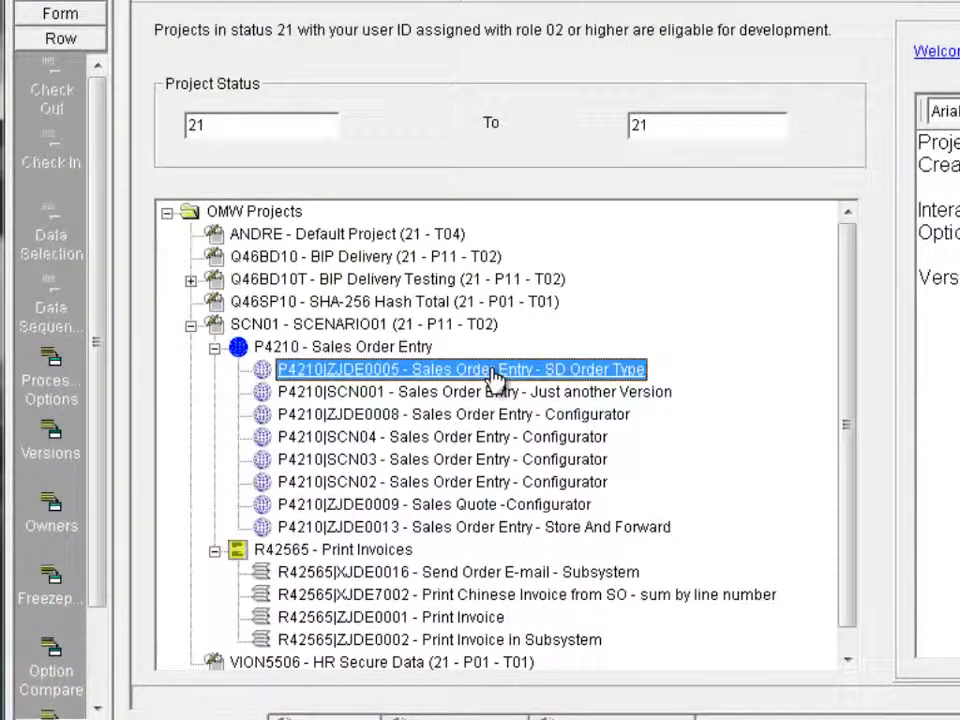
pyautogui.click(58, 380)
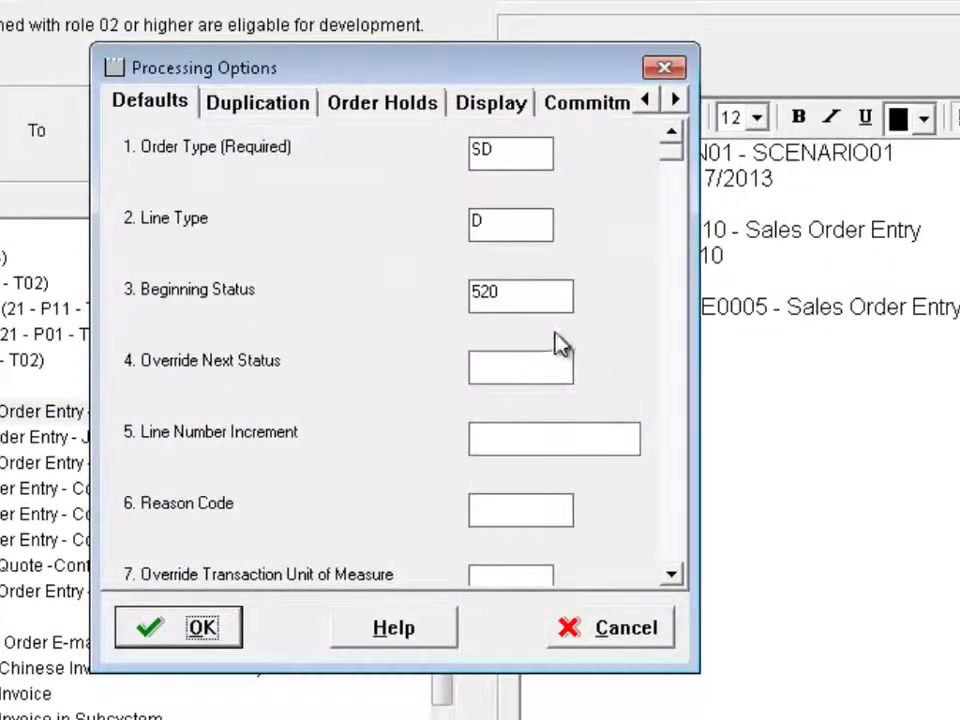
# Step: Set the duplication Next Status of version ZJDE0005 to 53 and save its processing options
pyautogui.click(525, 300)
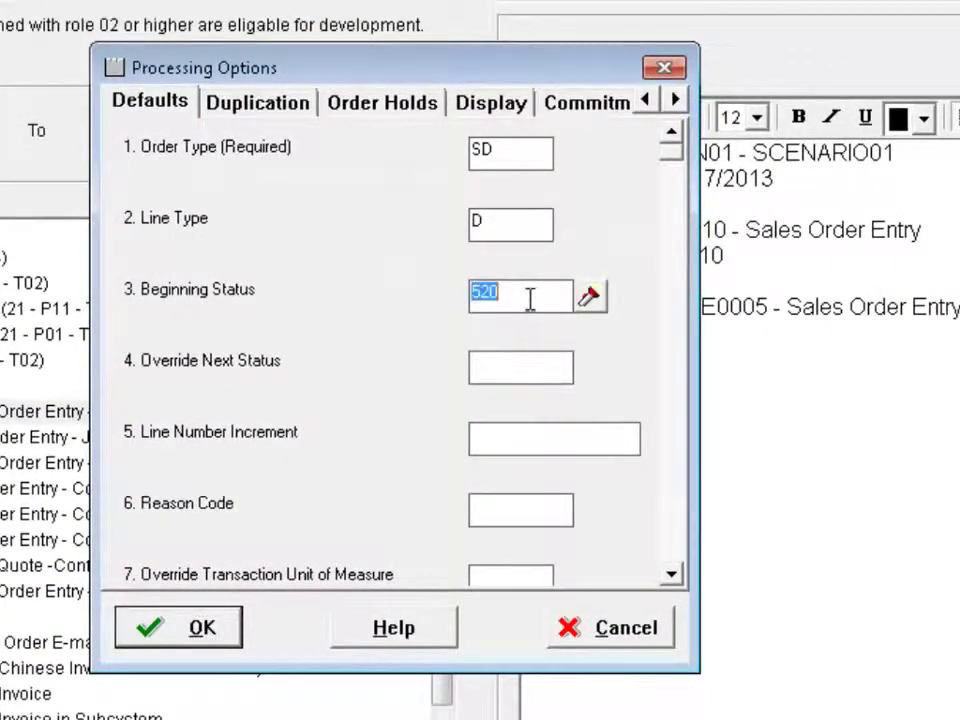
pyautogui.click(306, 103)
pyautogui.click(390, 104)
pyautogui.click(258, 108)
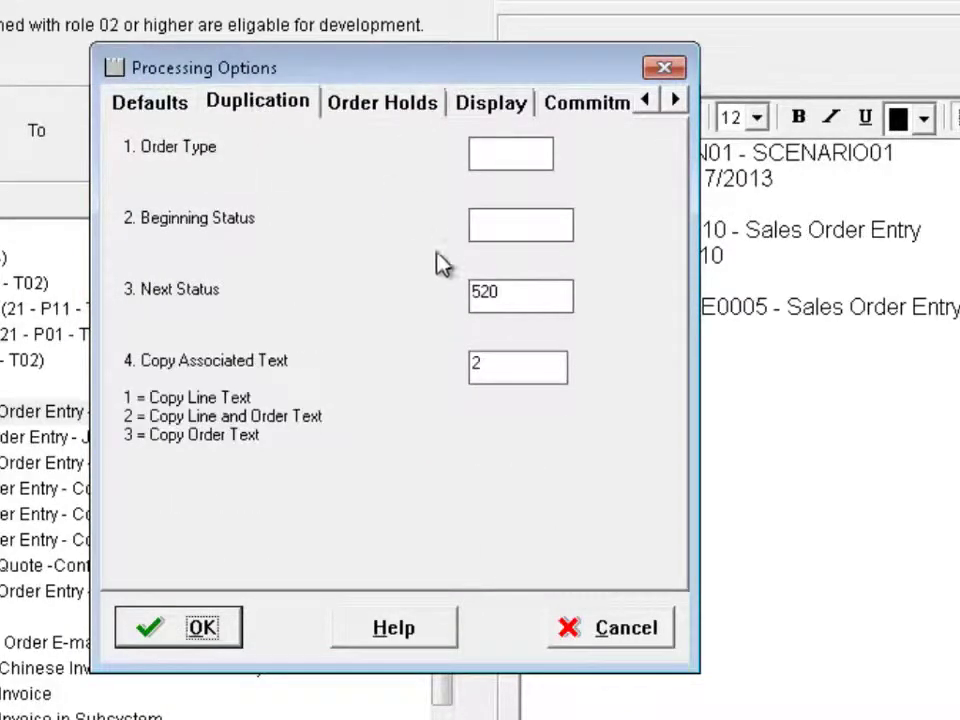
pyautogui.click(525, 298)
pyautogui.write('53')
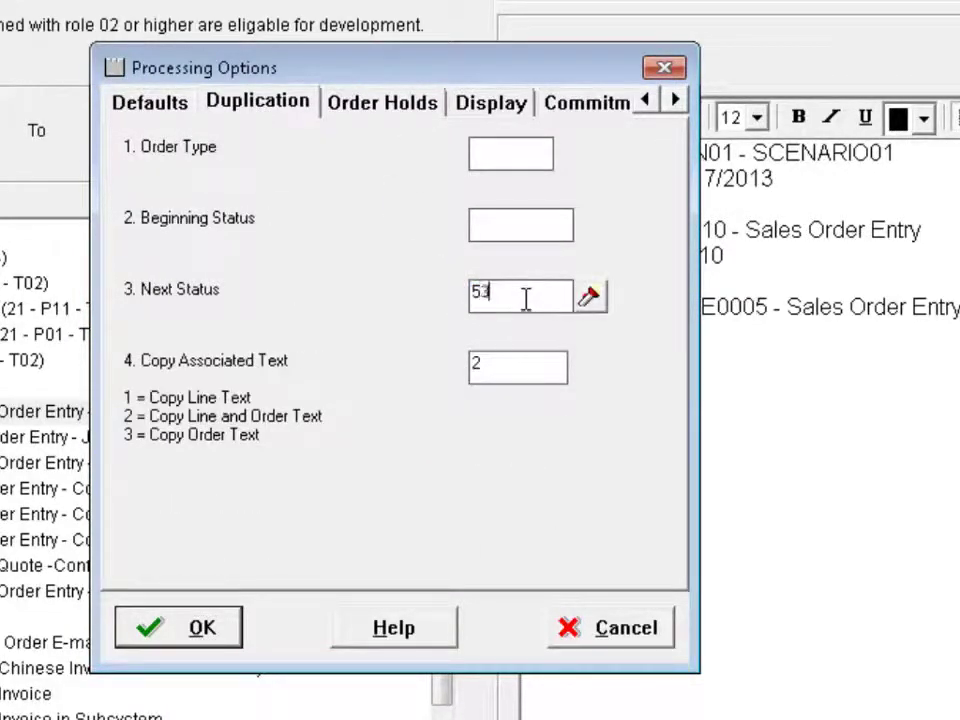
pyautogui.click(193, 630)
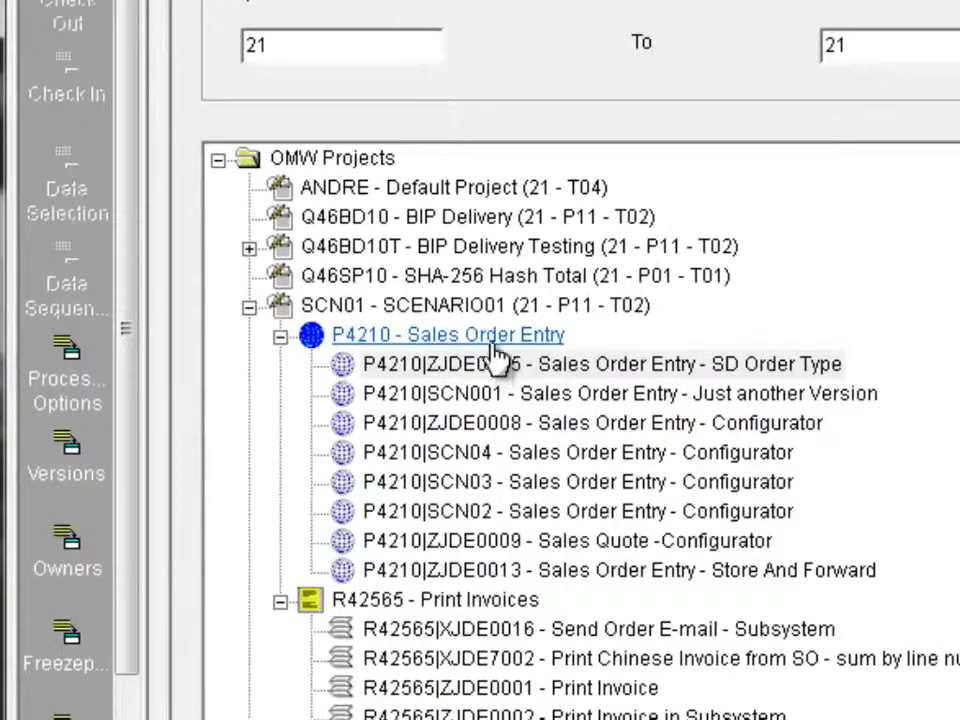
# Step: Generate the processing options of all P4210 versions in project SCN01 for mass update and look through the listed options
pyautogui.click(500, 338)
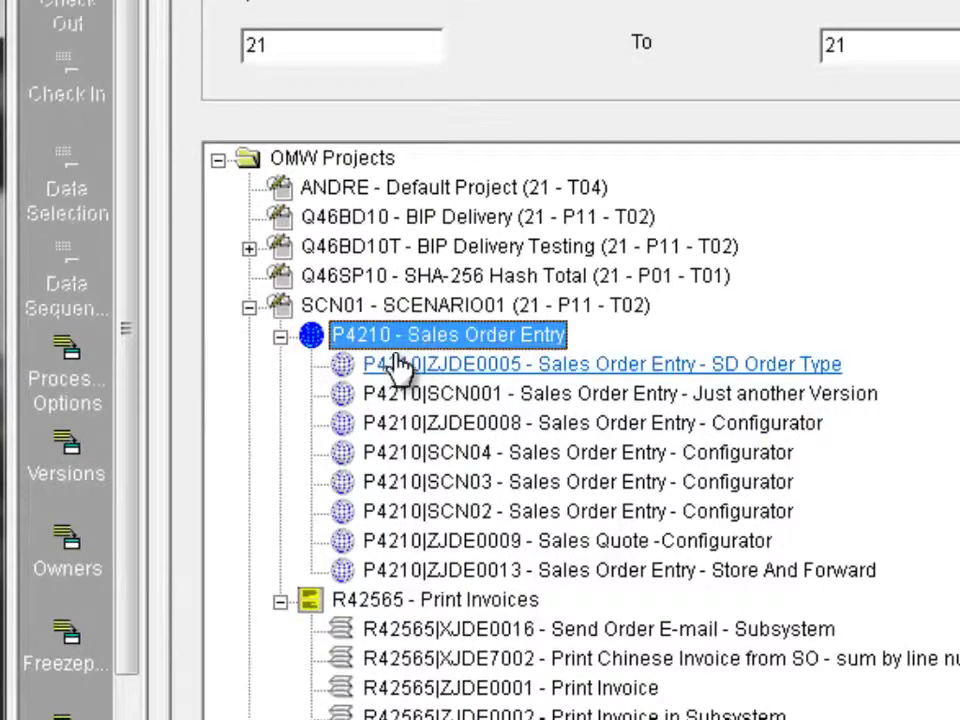
pyautogui.click(70, 388)
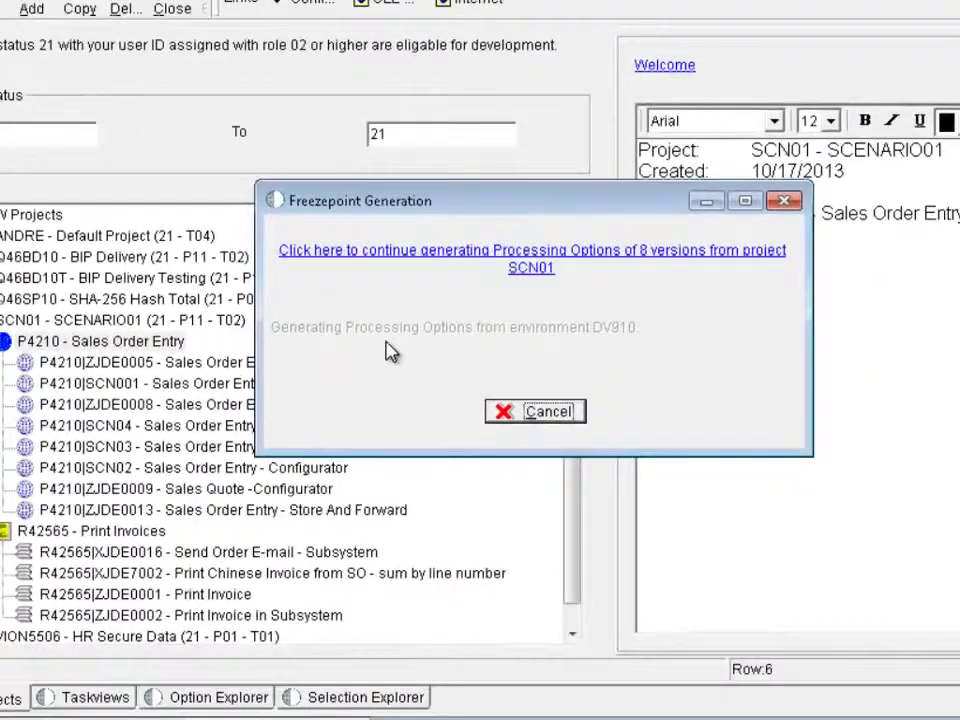
pyautogui.click(572, 257)
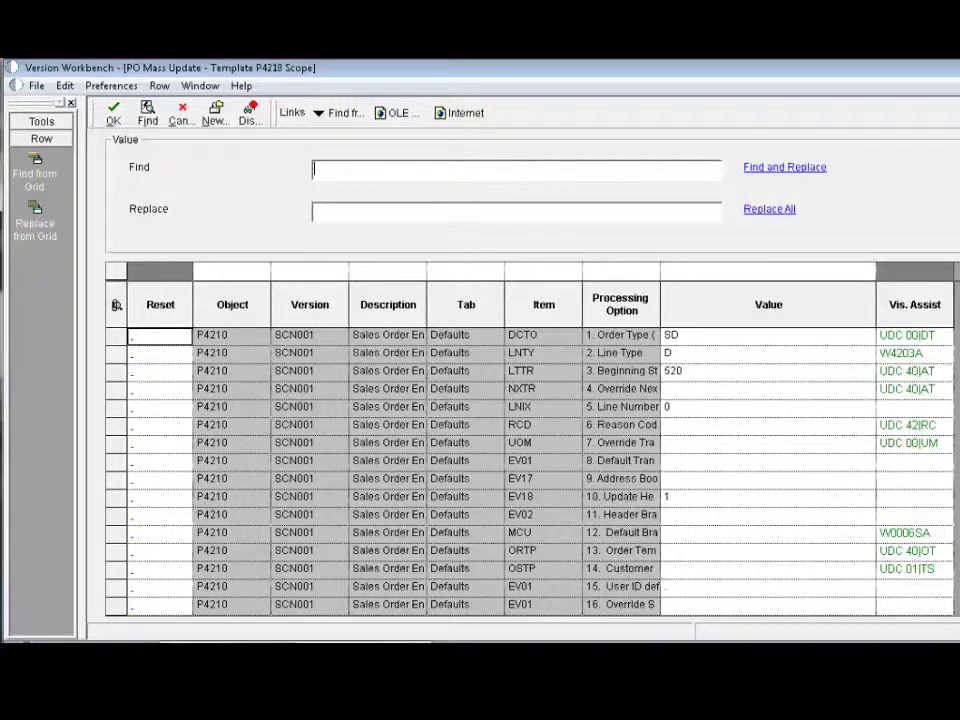
pyautogui.scroll(-9, 530, 470)
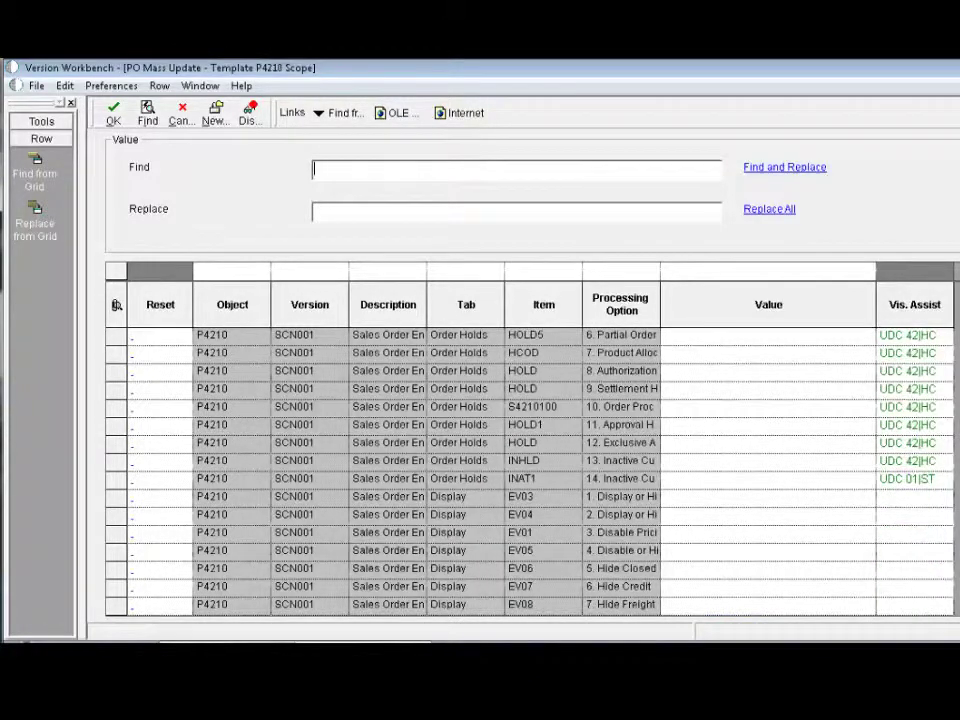
pyautogui.scroll(-5, 530, 470)
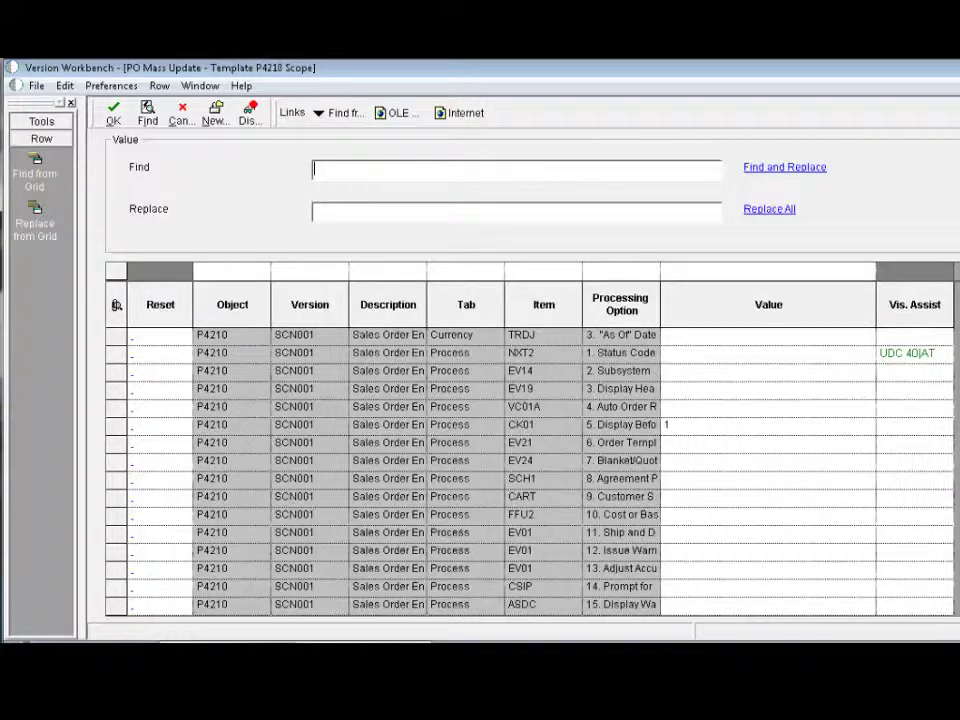
pyautogui.scroll(14, 716, 381)
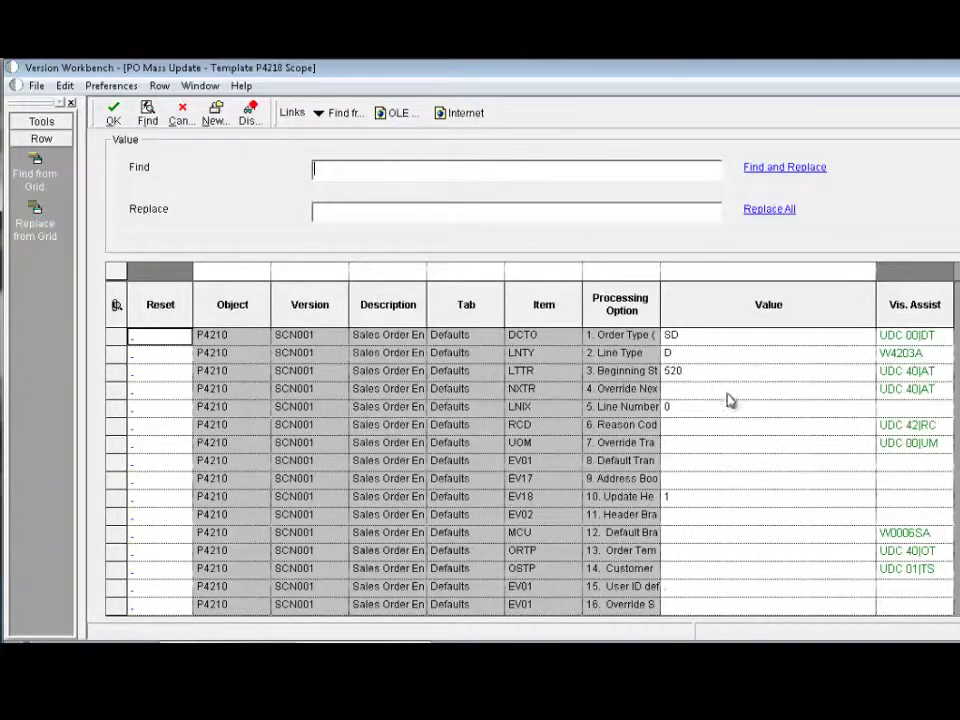
# Step: Replace 520 with 530 across the P4210 processing option values, and reset the duplication Next Status of version SCN001
pyautogui.scroll(-6, 710, 432)
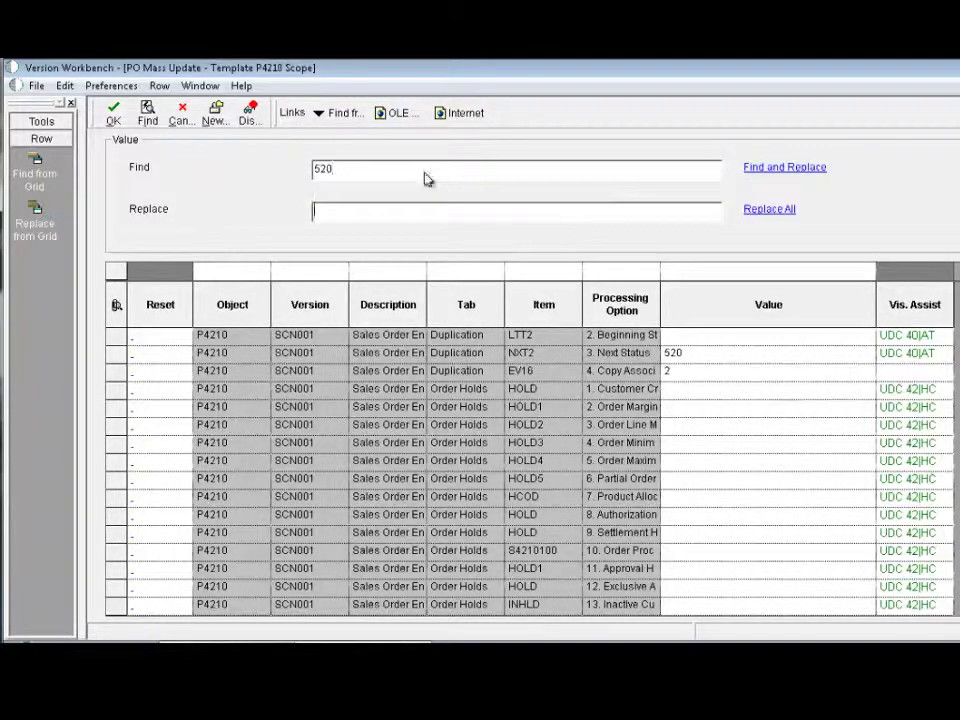
pyautogui.write('530')
pyautogui.click(800, 170)
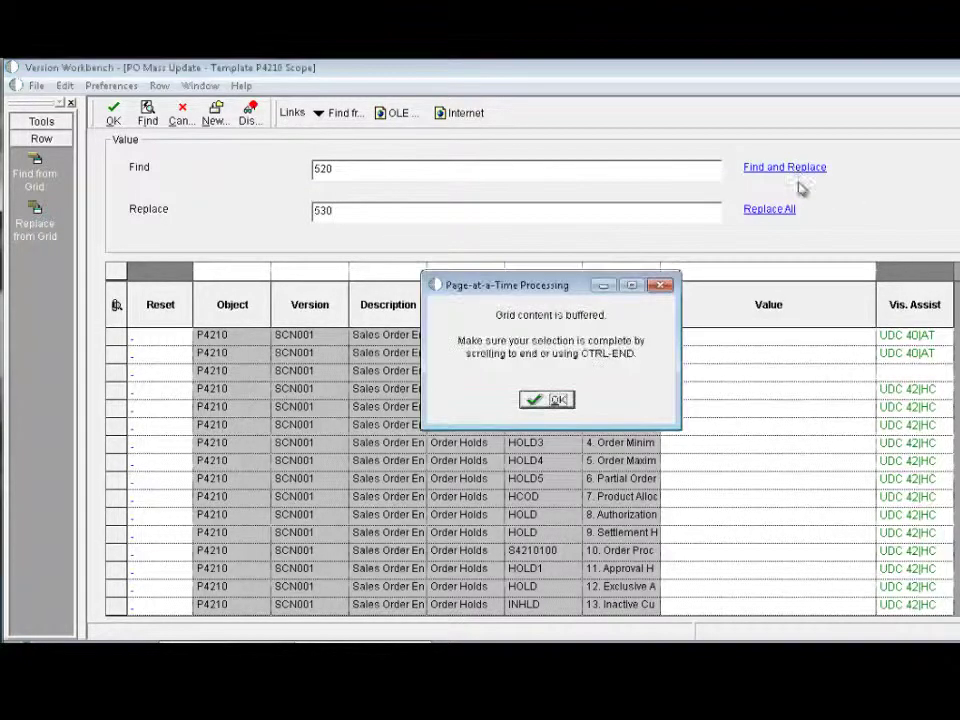
pyautogui.click(549, 401)
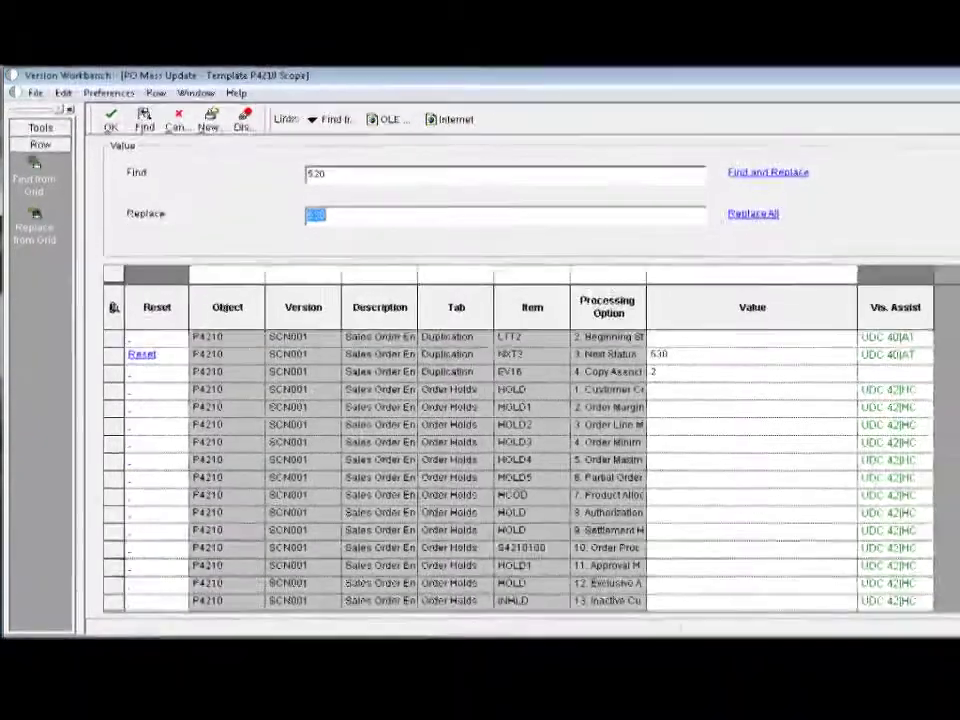
pyautogui.moveTo(930, 394); pyautogui.dragTo(930, 378)
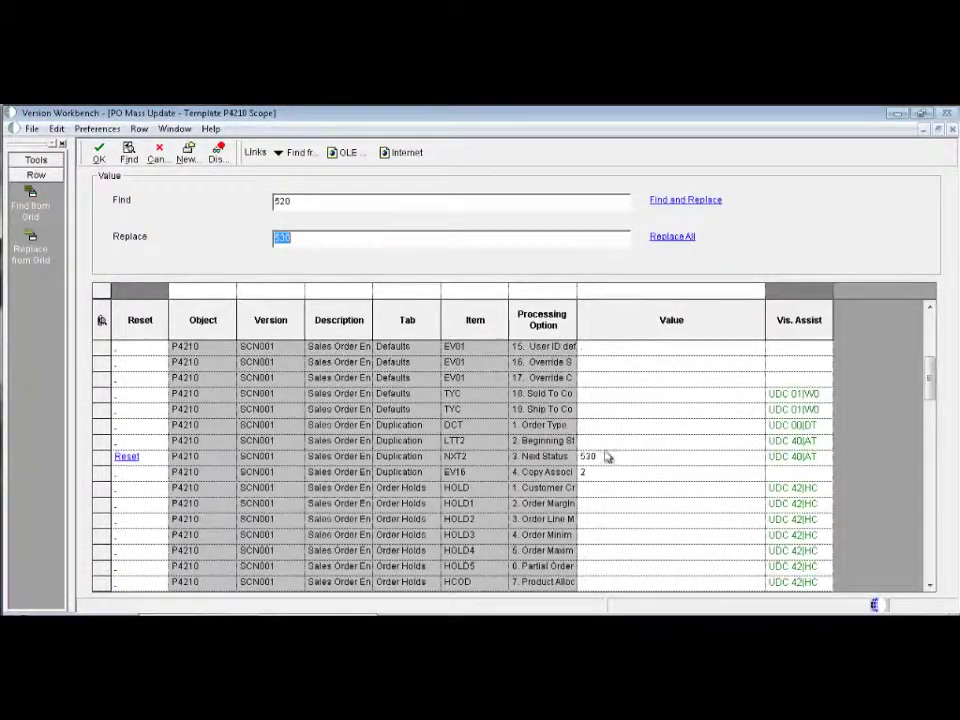
pyautogui.click(127, 457)
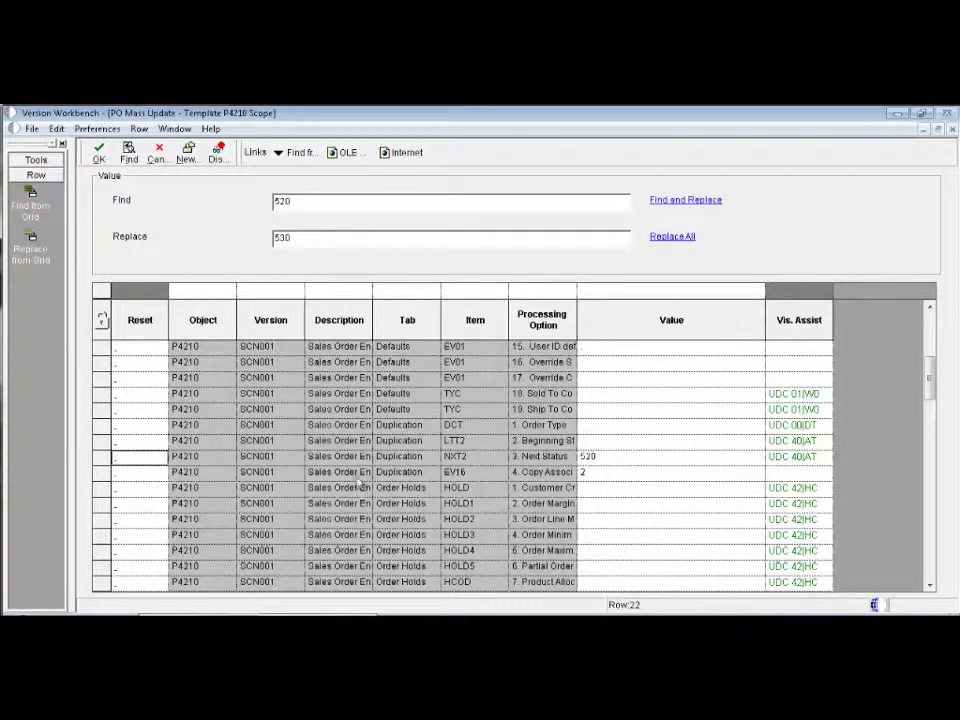
# Step: Set the default Beginning Status of version SCN001 to 130 using its visual assist, and return to the project list
pyautogui.moveTo(932, 376); pyautogui.dragTo(933, 318)
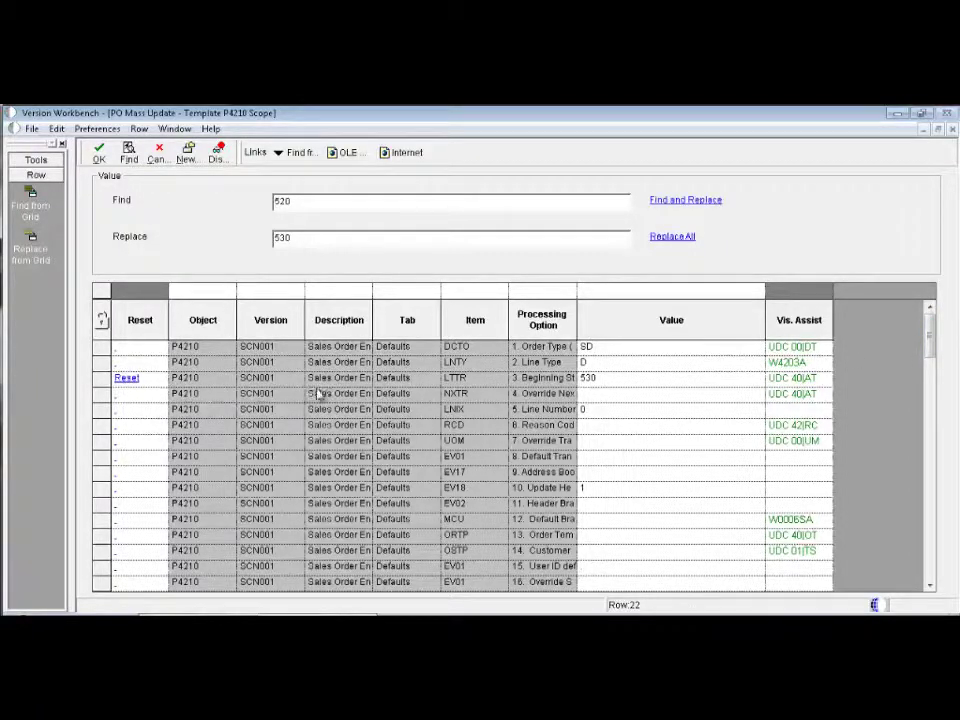
pyautogui.click(788, 380)
pyautogui.doubleClick(125, 468)
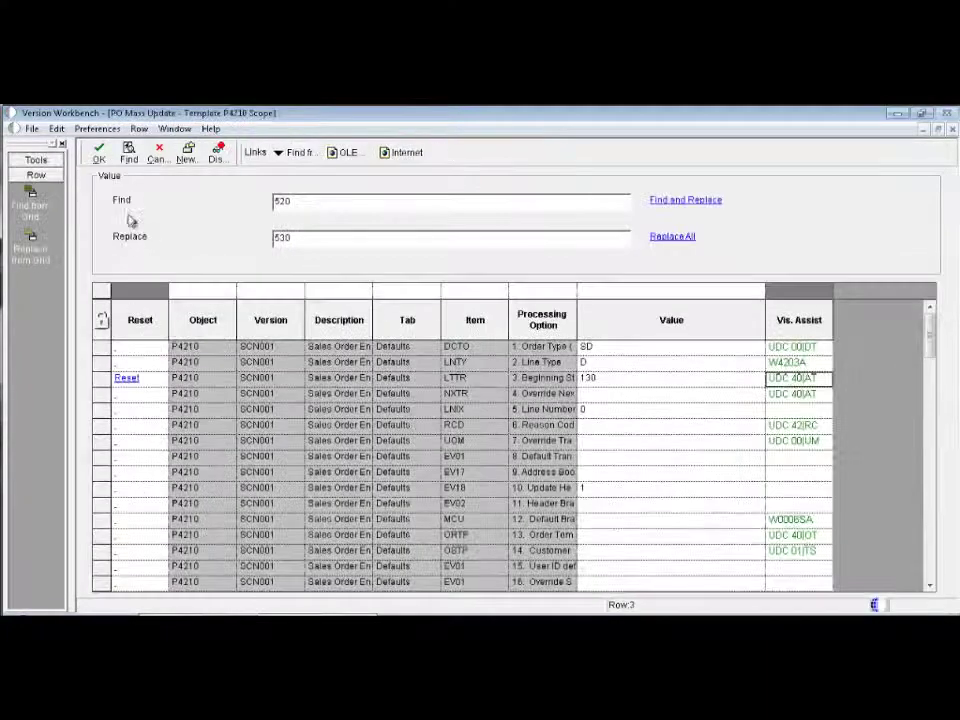
pyautogui.click(720, 394)
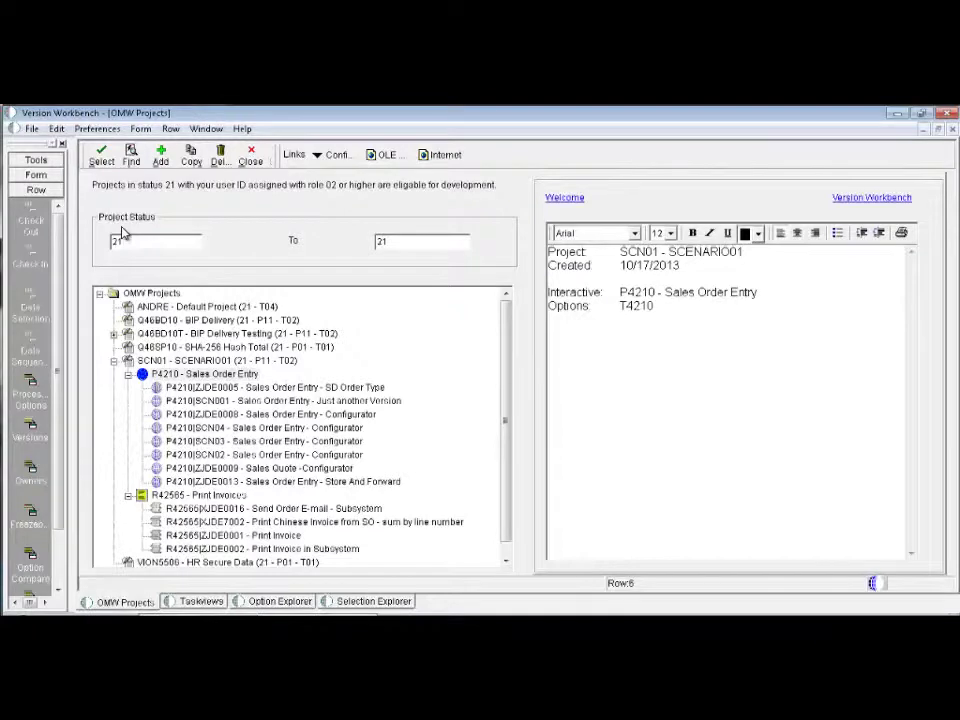
# Step: View the data selection of R42565 version XJDE0016 and close it without making changes
pyautogui.click(277, 508)
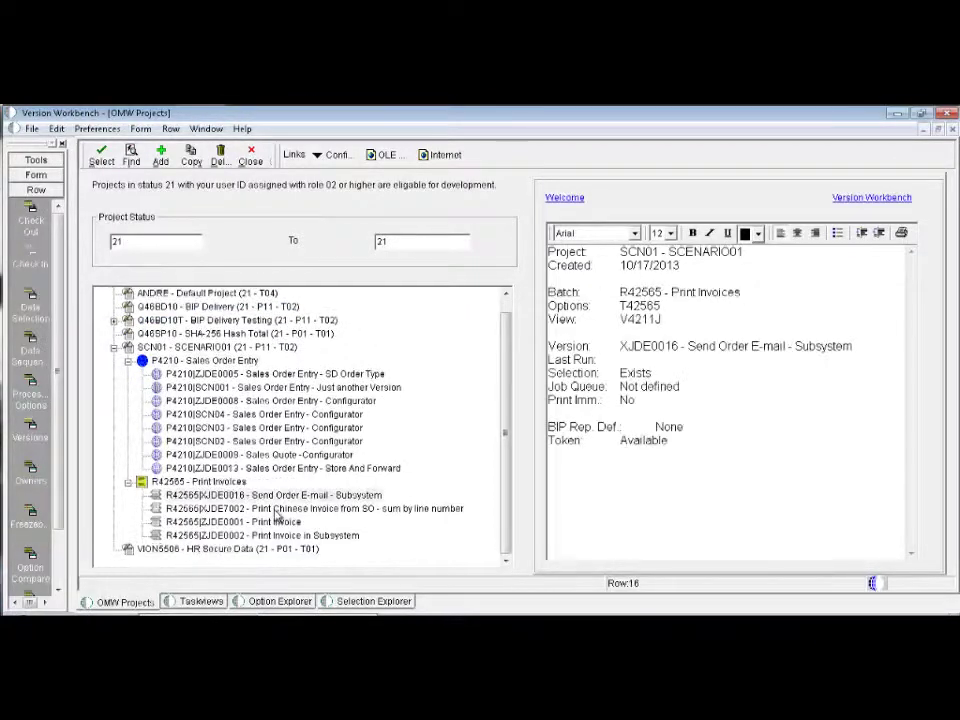
pyautogui.click(282, 497)
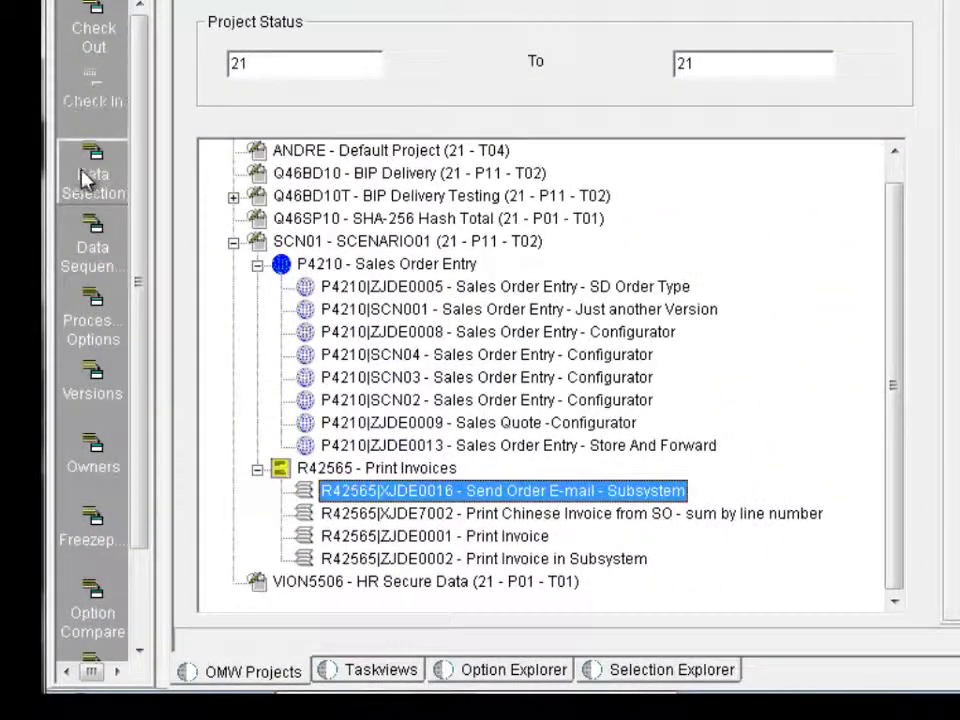
pyautogui.click(92, 175)
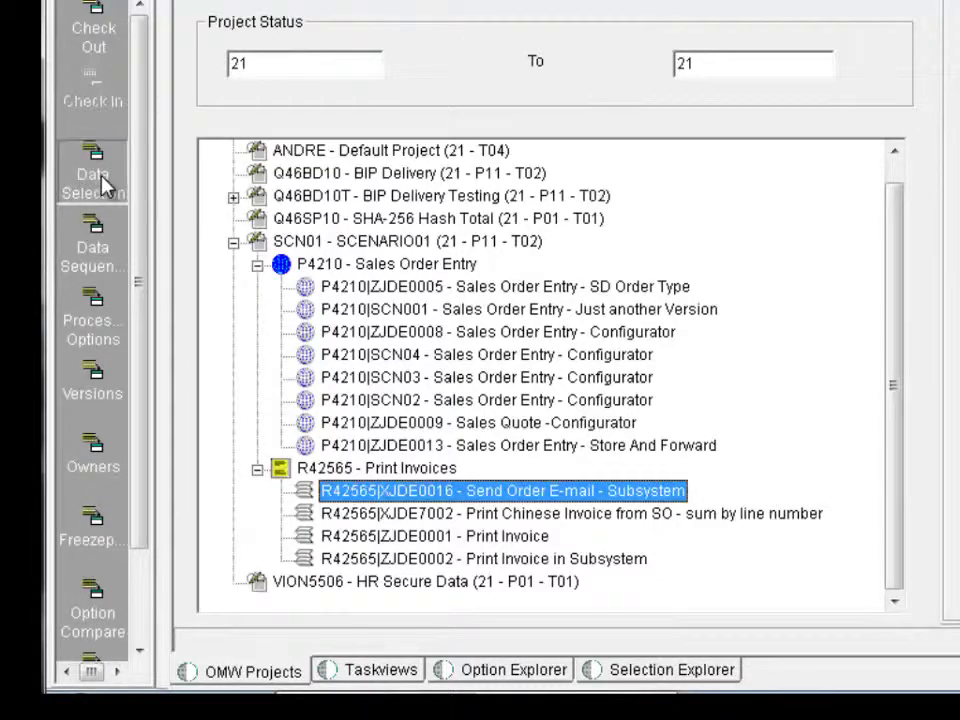
pyautogui.click(791, 352)
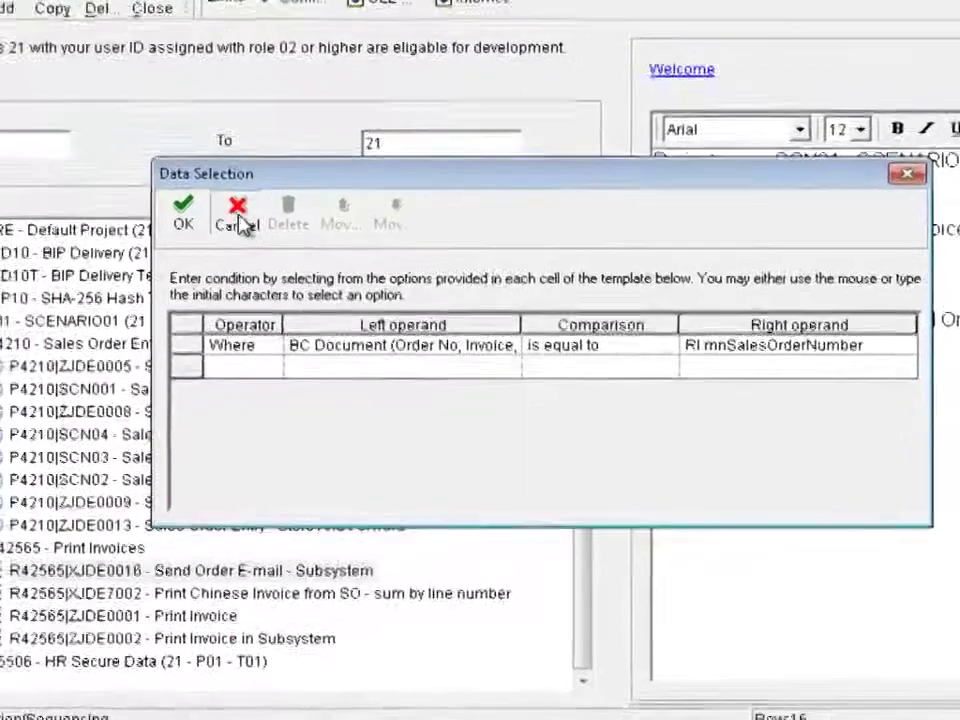
pyautogui.click(104, 240)
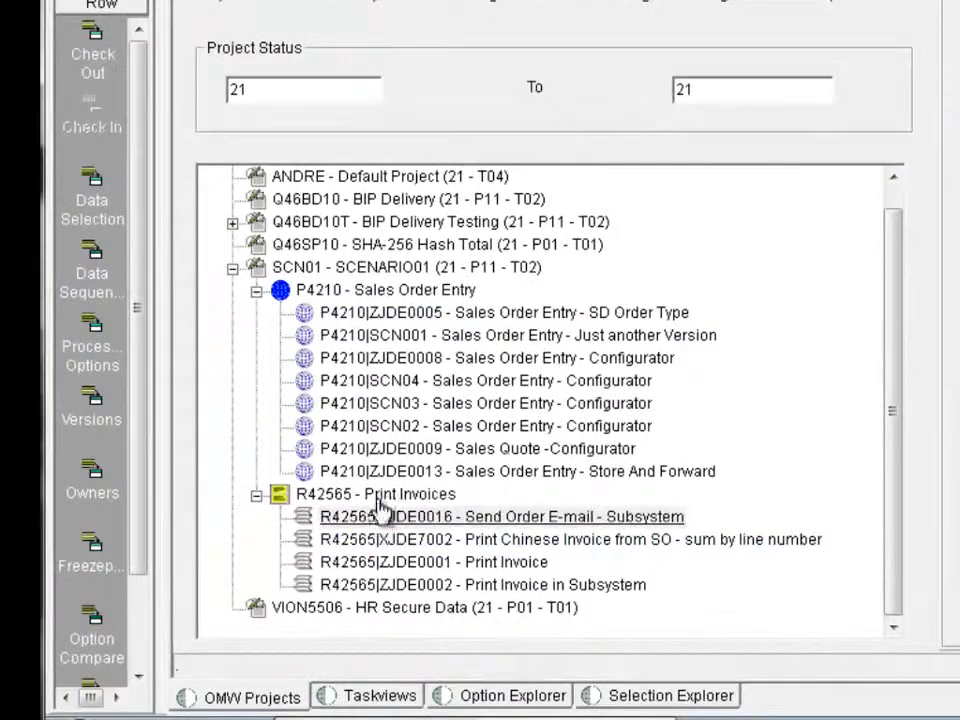
# Step: Generate the data selections of all R42565 versions in project SCN01 for mass update
pyautogui.click(386, 497)
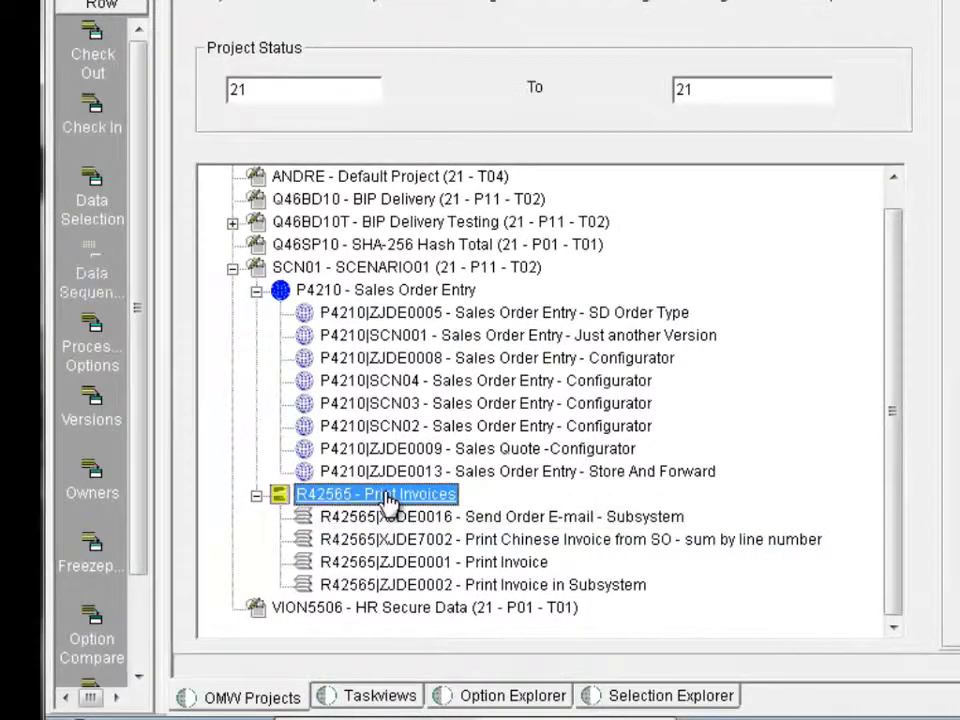
pyautogui.click(92, 200)
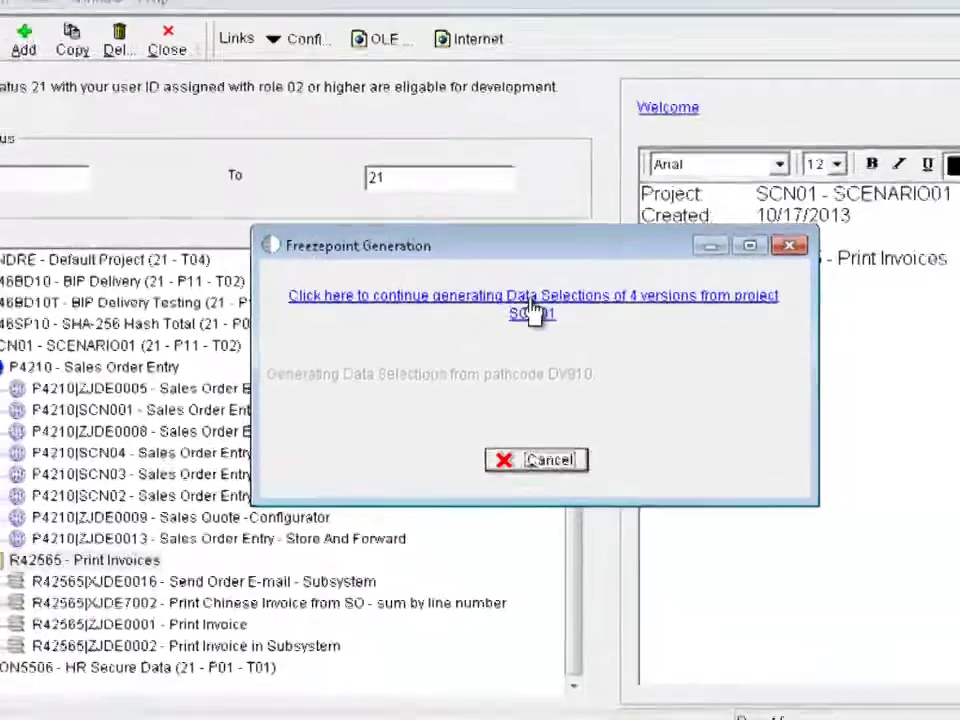
pyautogui.click(540, 308)
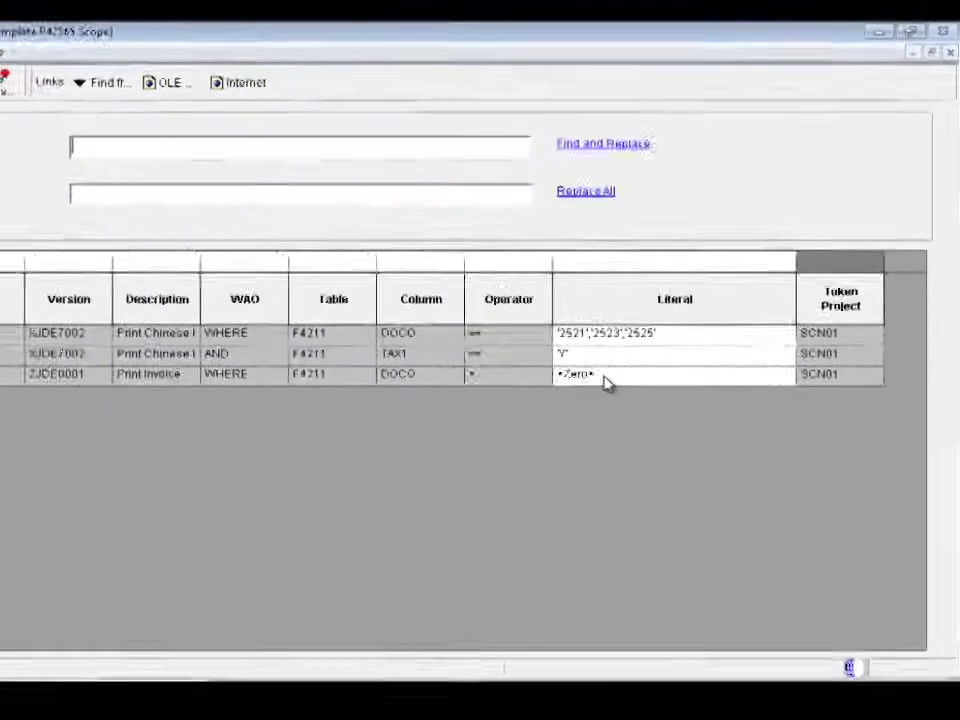
# Step: Change the DOCO literal in the data selection of R42565 version ZJDE0001 to '6'
pyautogui.click(688, 378)
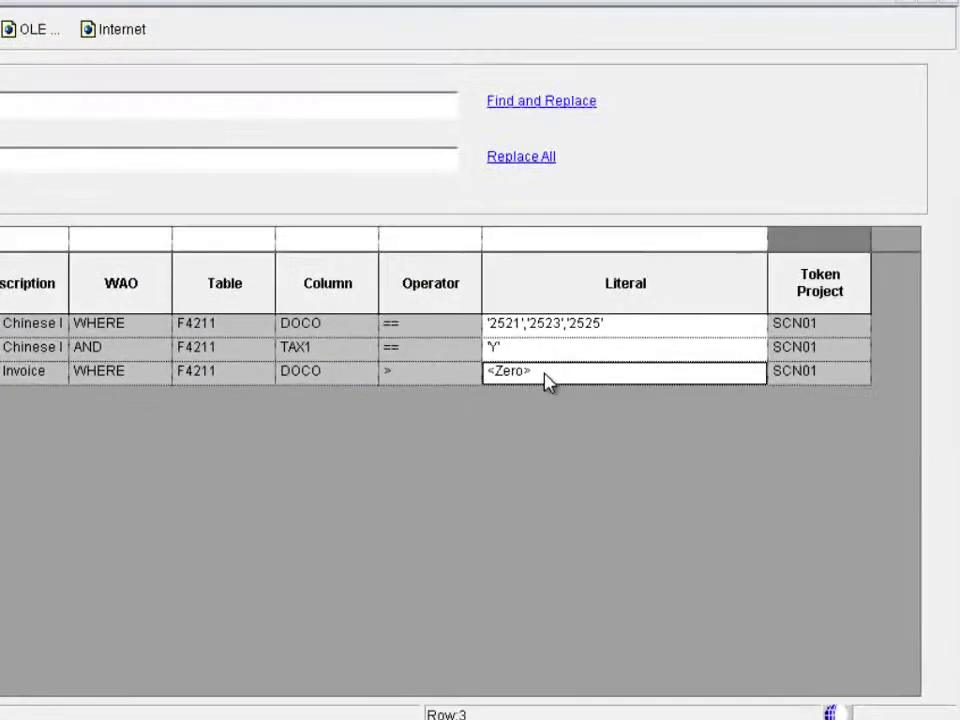
pyautogui.doubleClick(546, 372)
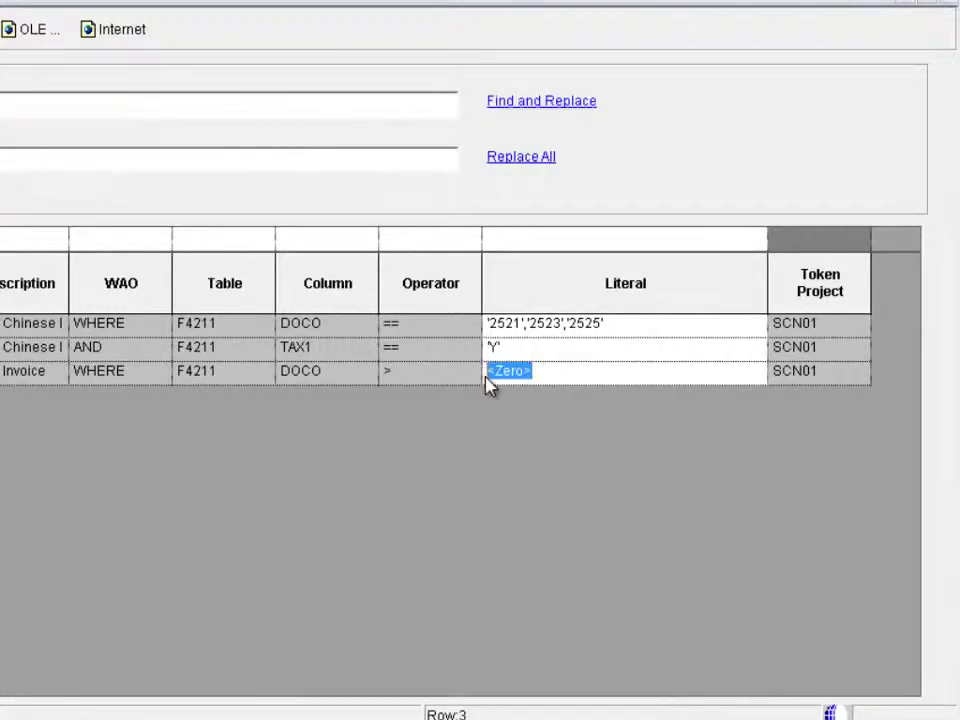
pyautogui.write("0'")
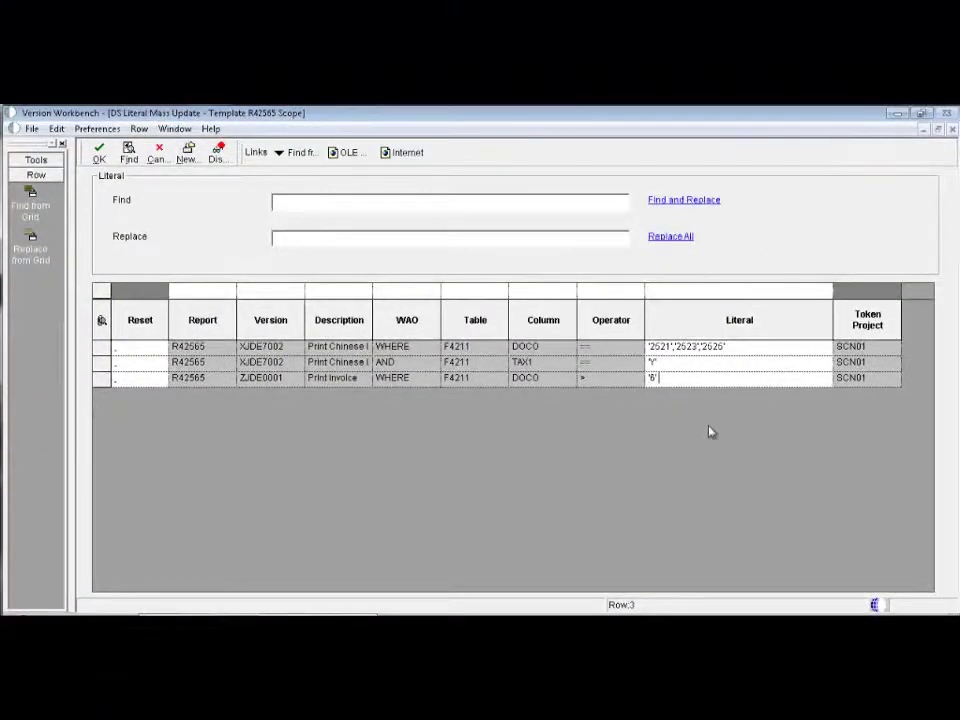
pyautogui.press('Tab')
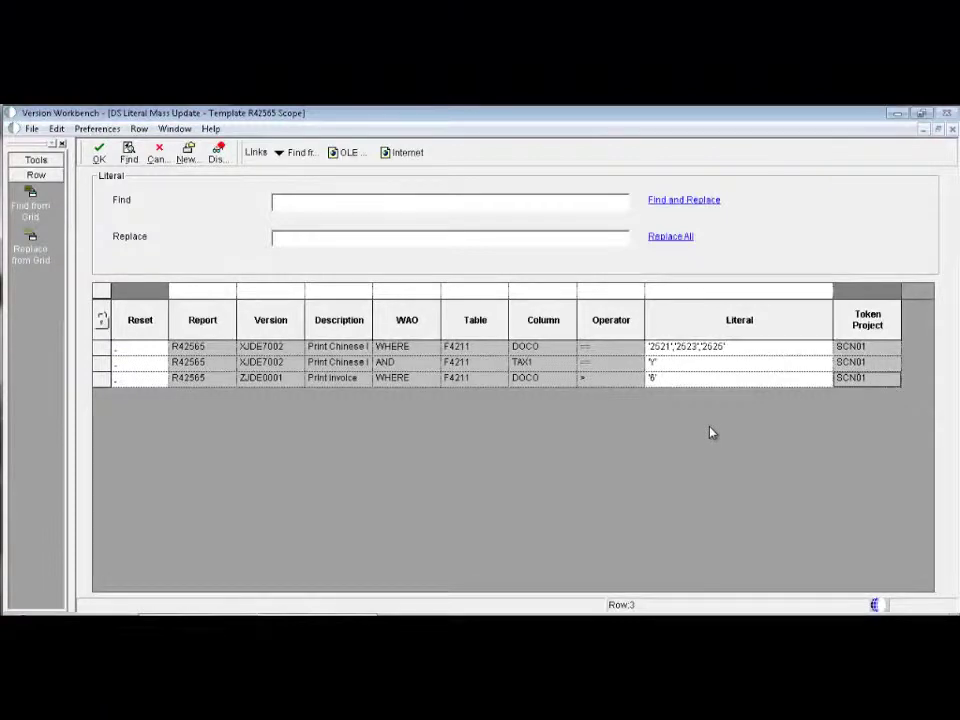
# Step: Save the mass-updated data selection literals of the R42565 versions and return to the project list
pyautogui.click(682, 364)
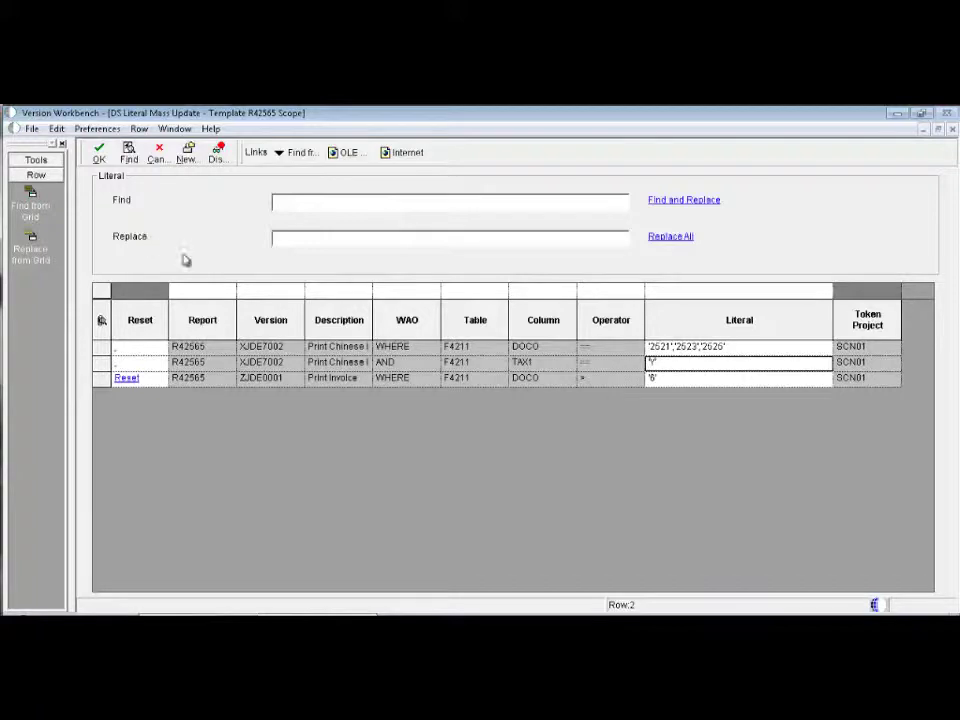
pyautogui.click(100, 153)
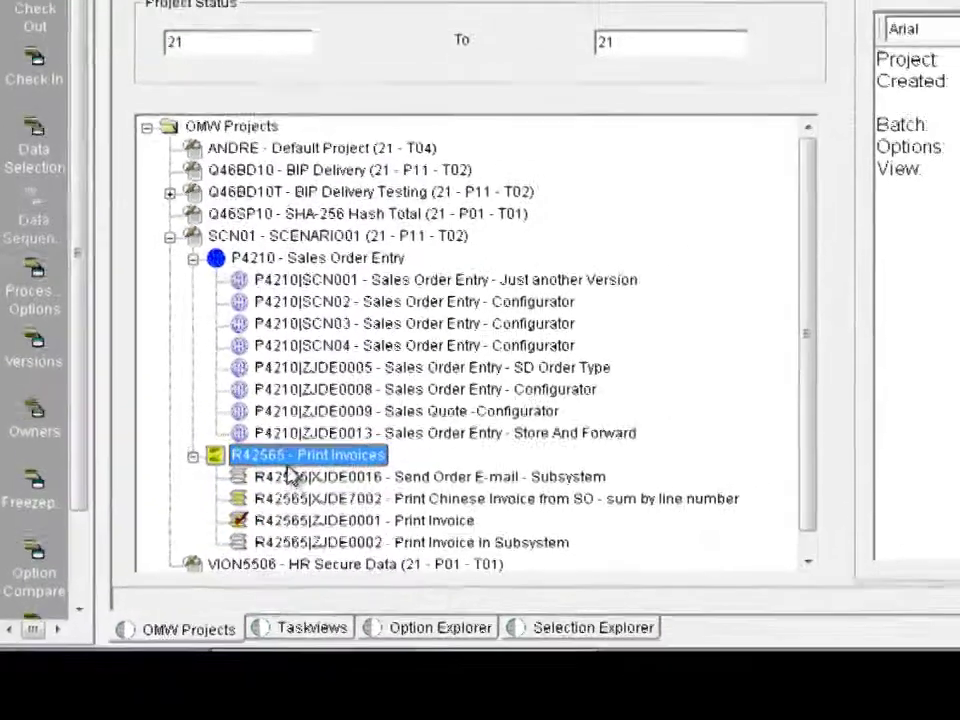
# Step: Open the revisions of all versions in project SCN01 and review their title, security and BIP report attributes
pyautogui.click(277, 259)
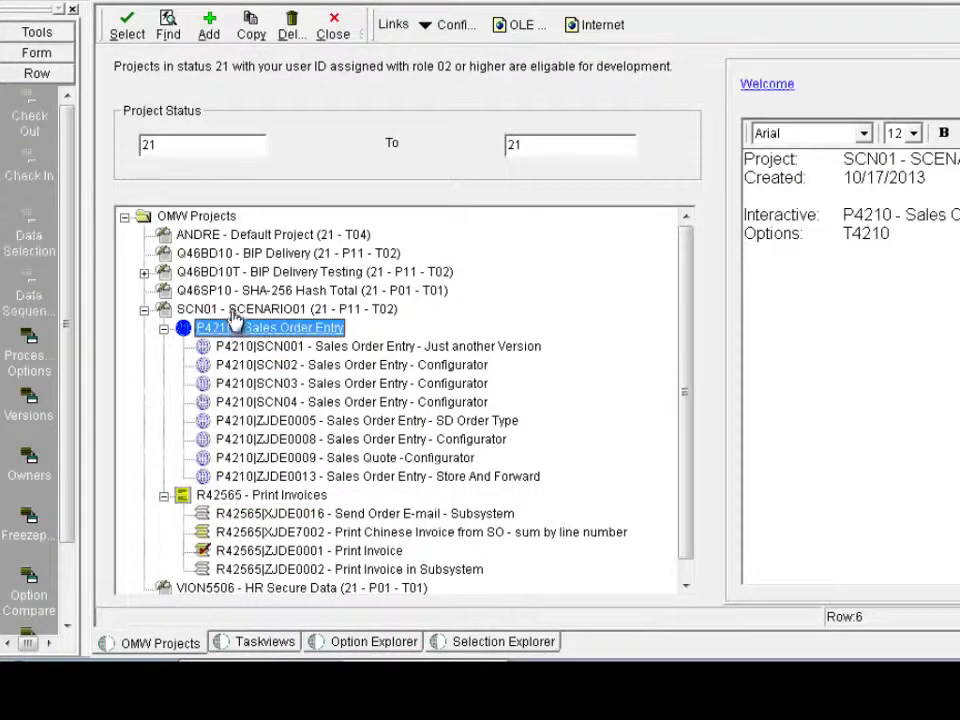
pyautogui.click(231, 311)
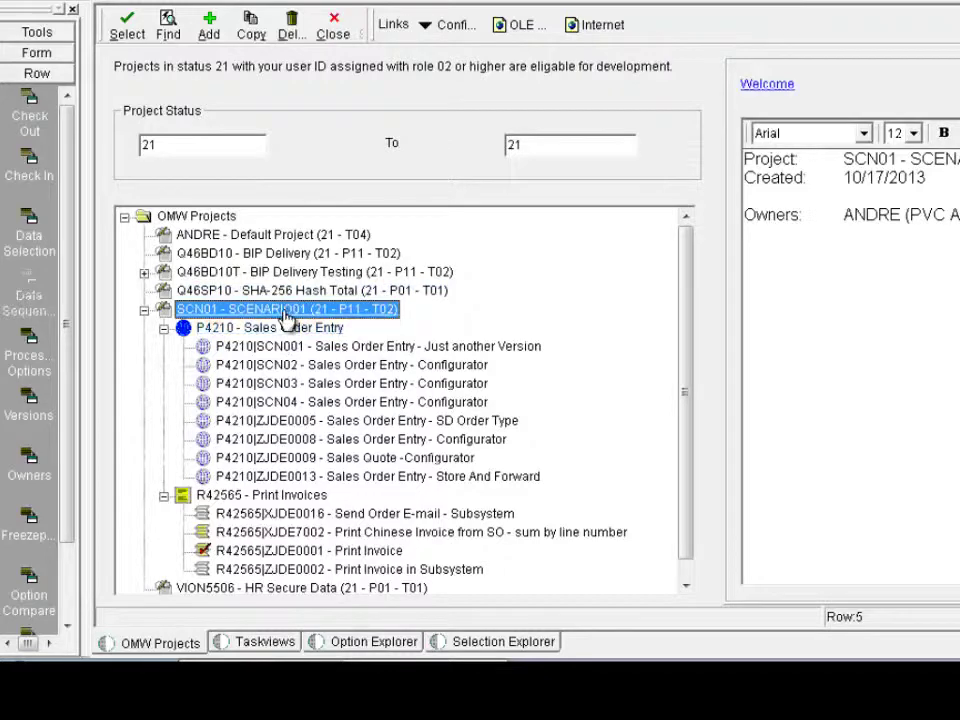
pyautogui.click(125, 25)
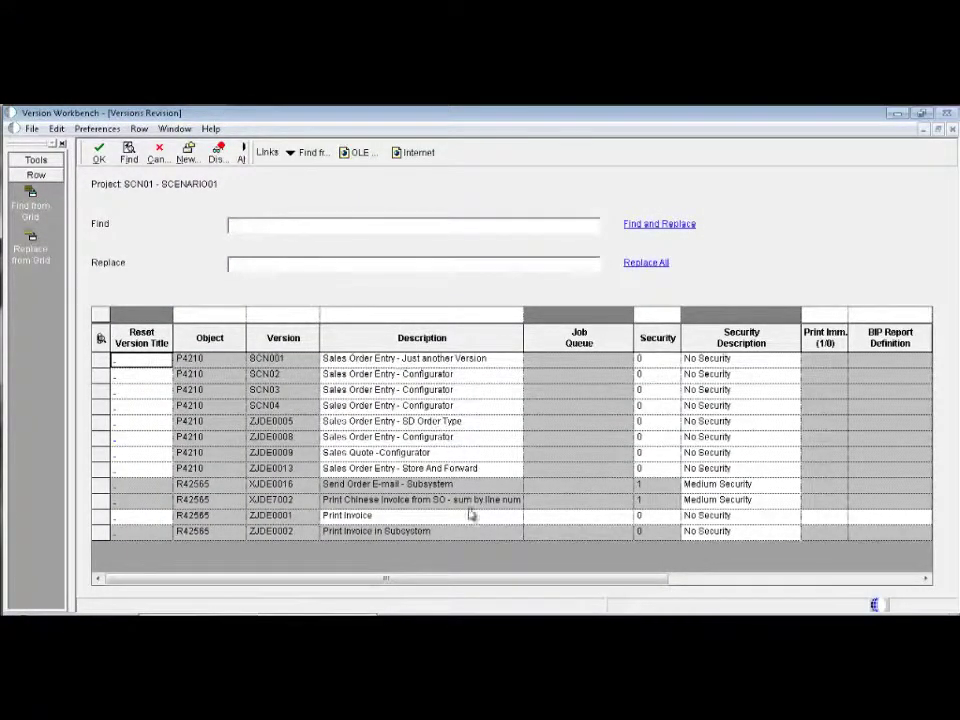
pyautogui.moveTo(499, 583); pyautogui.dragTo(700, 606)
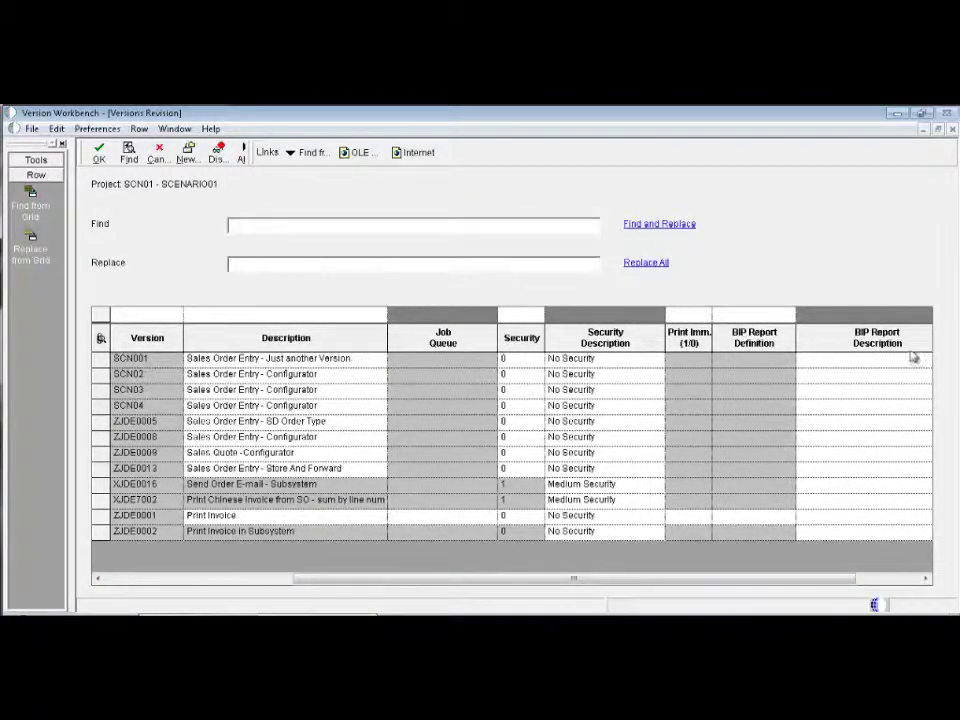
pyautogui.moveTo(836, 590); pyautogui.dragTo(614, 596)
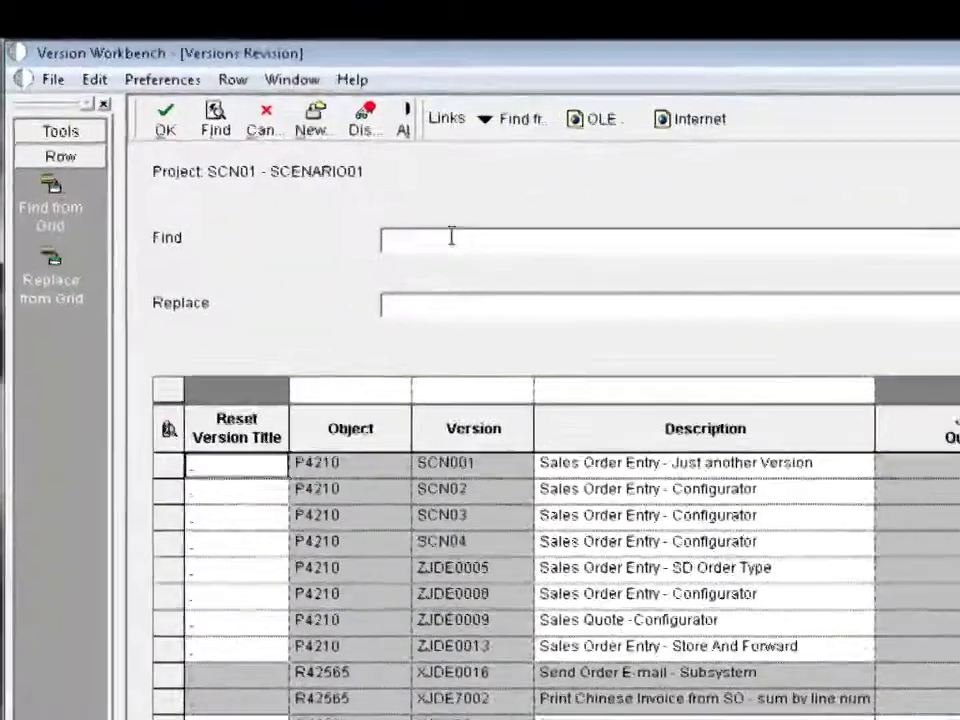
# Step: Replace *Conf* with SCN in all matching version descriptions of project SCN01 and save the revisions
pyautogui.click(269, 224)
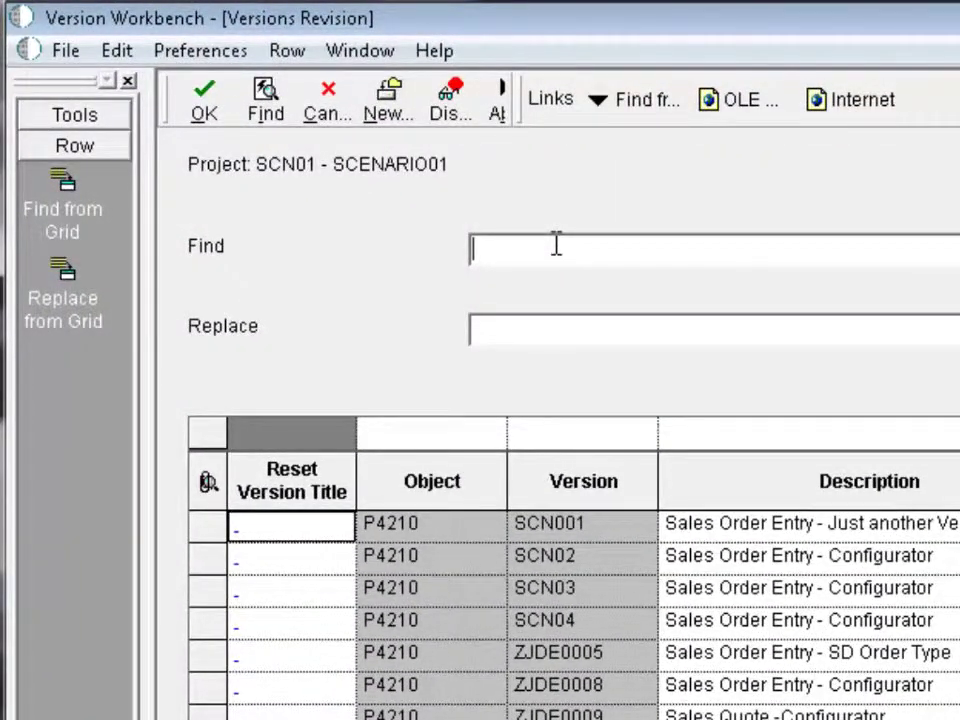
pyautogui.write('*')
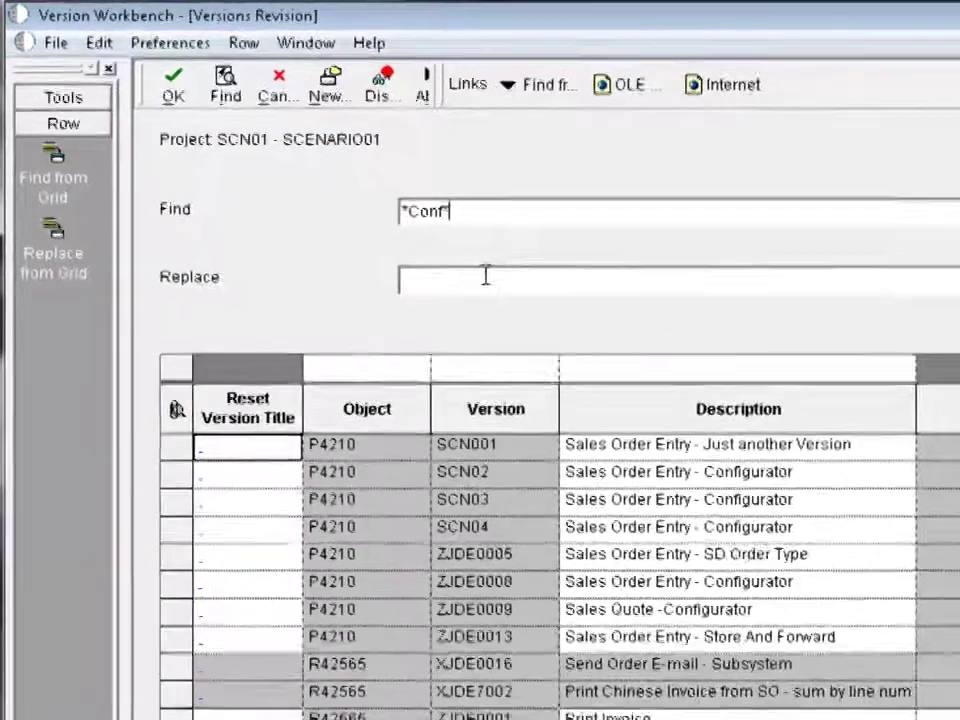
pyautogui.click(580, 330)
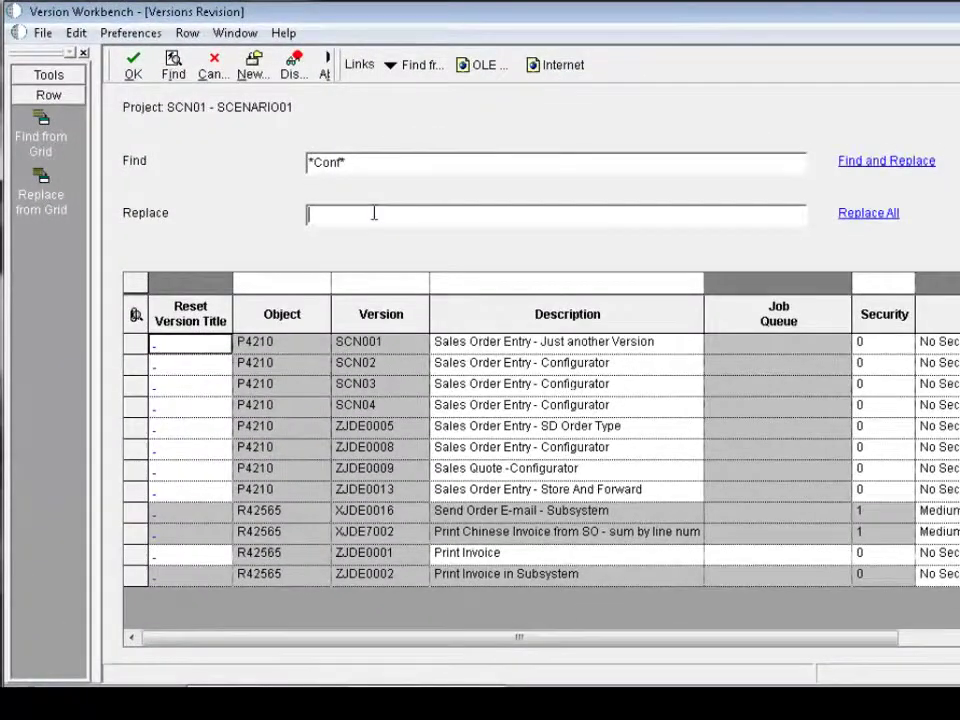
pyautogui.write('SCN')
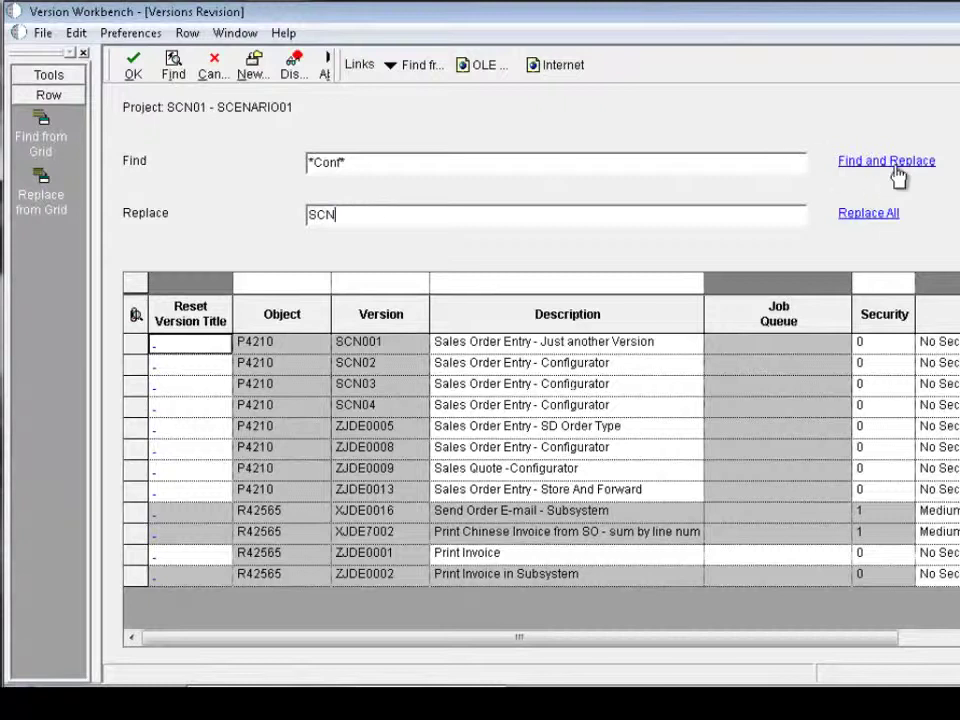
pyautogui.click(890, 163)
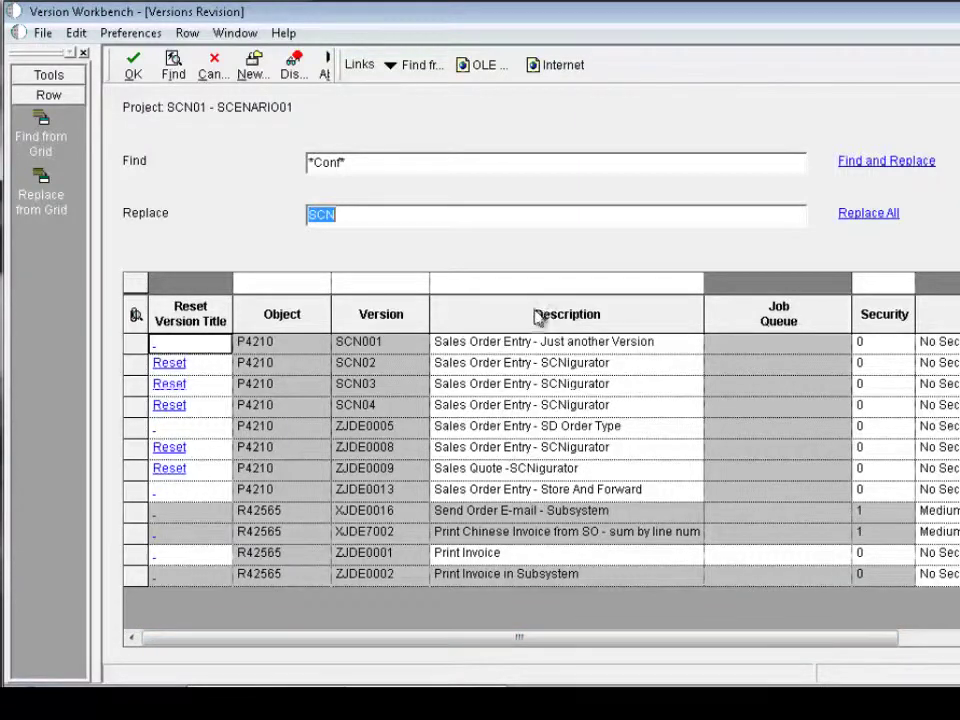
pyautogui.moveTo(770, 645); pyautogui.dragTo(782, 561)
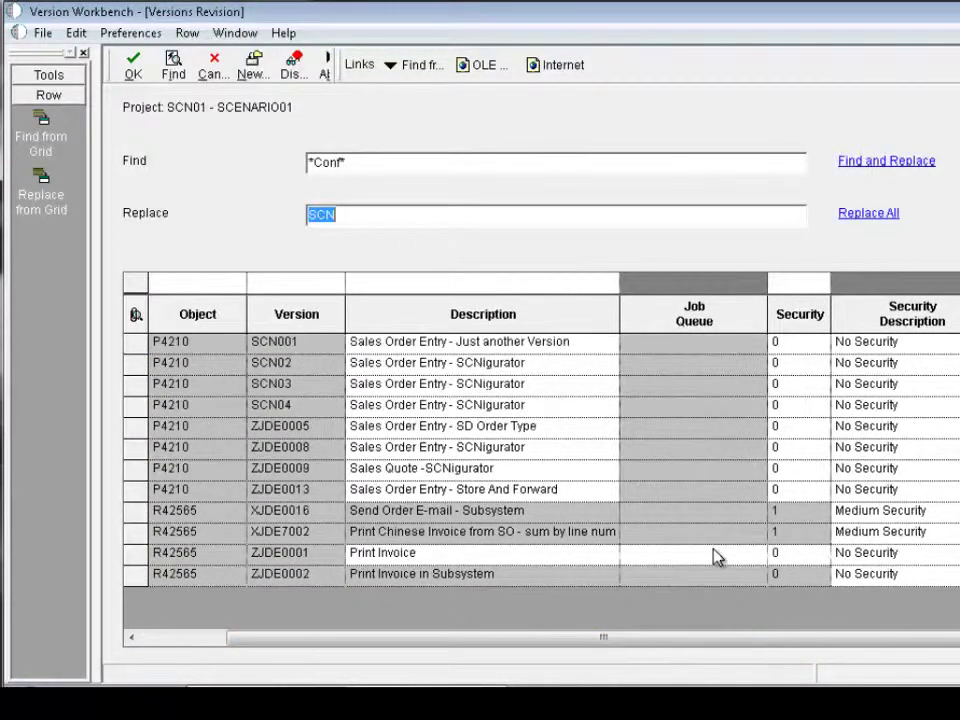
pyautogui.click(133, 66)
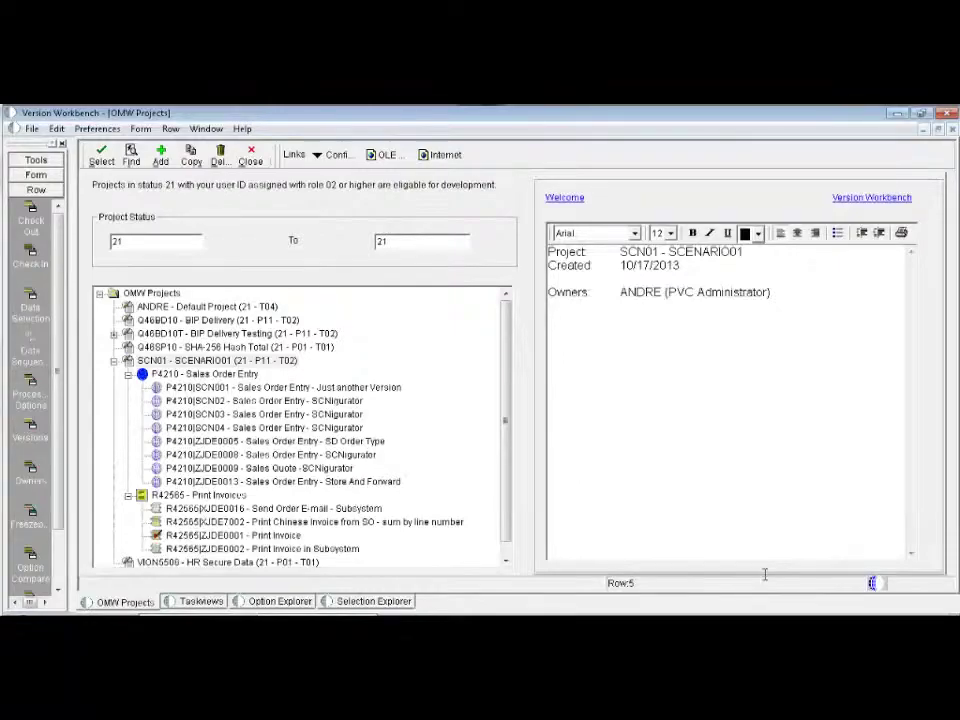
# Step: Generate a data selection compare of project SCN01 between the local pathcode DV910 and PY910, the E910 Prototype Path
pyautogui.click(204, 362)
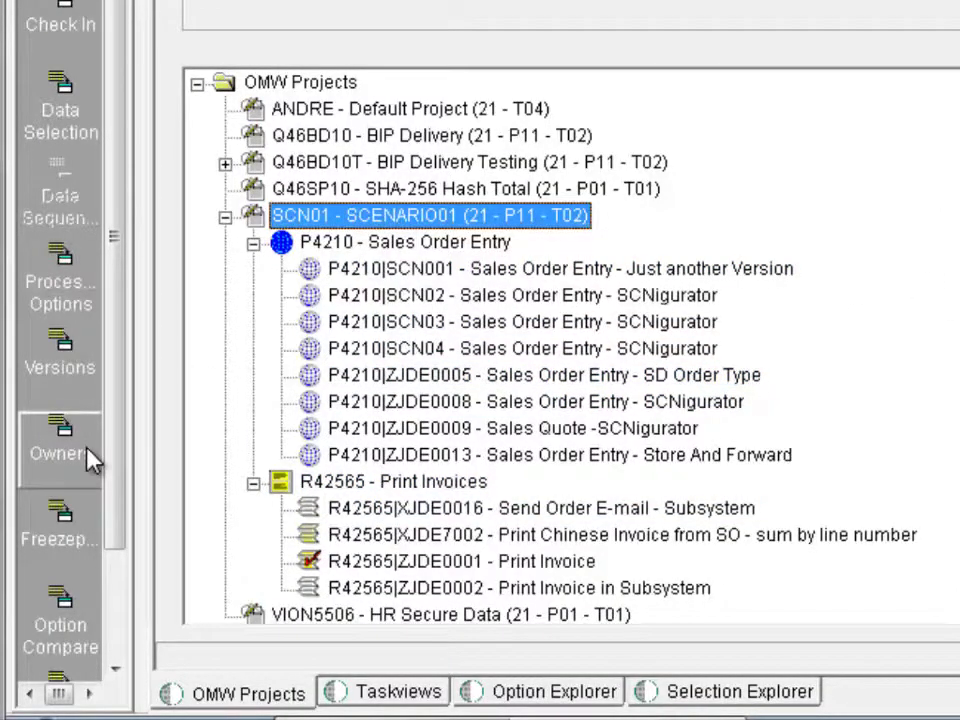
pyautogui.moveTo(120, 470); pyautogui.dragTo(146, 583)
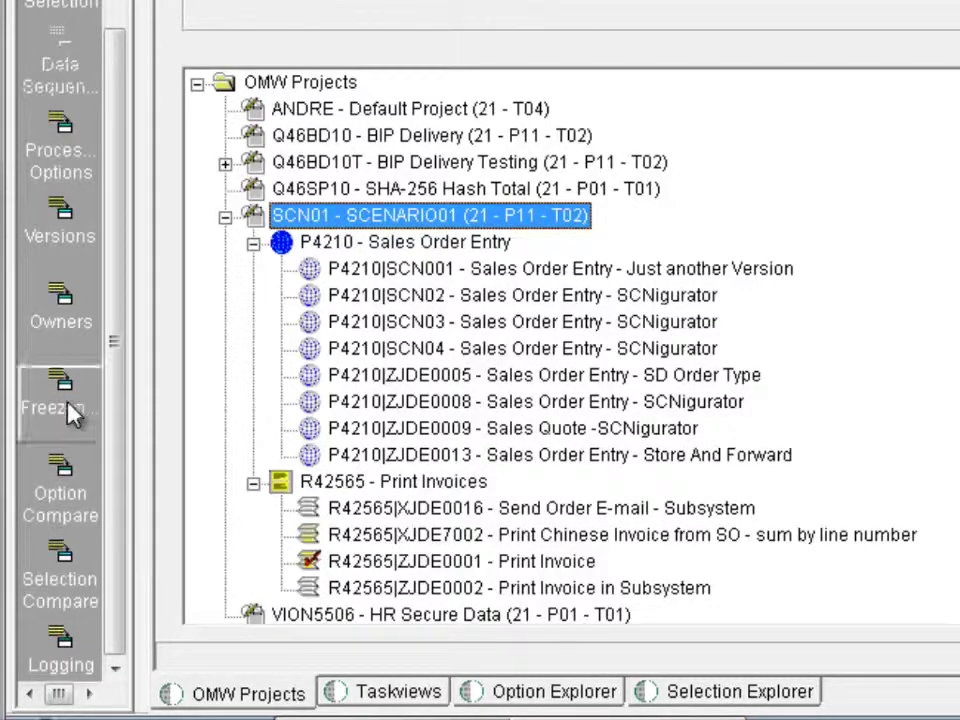
pyautogui.click(63, 585)
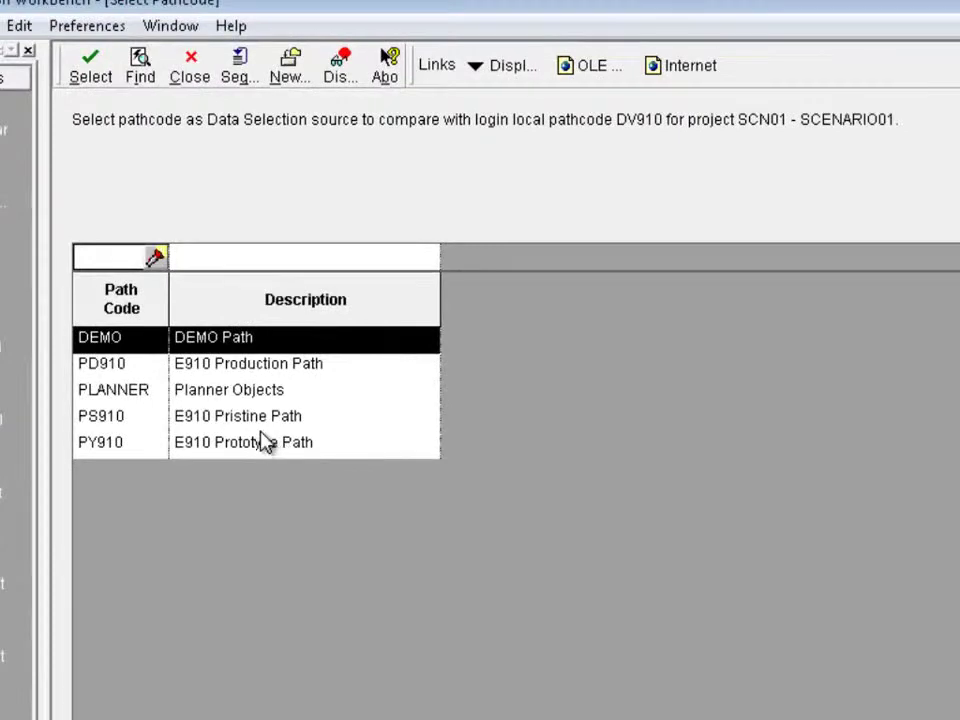
pyautogui.click(264, 427)
pyautogui.click(258, 442)
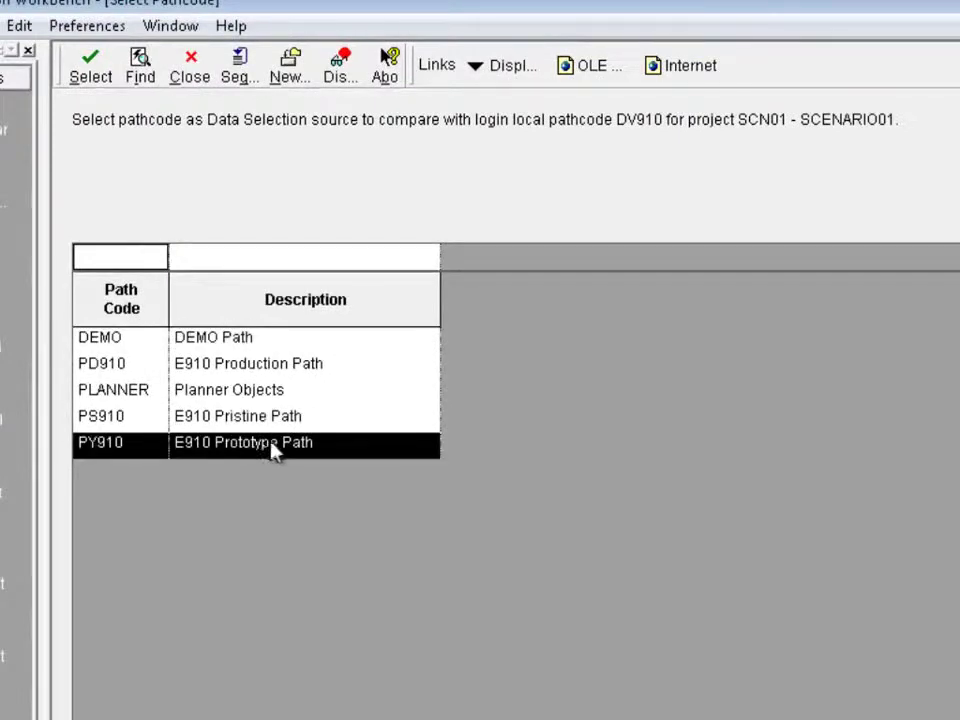
pyautogui.click(98, 80)
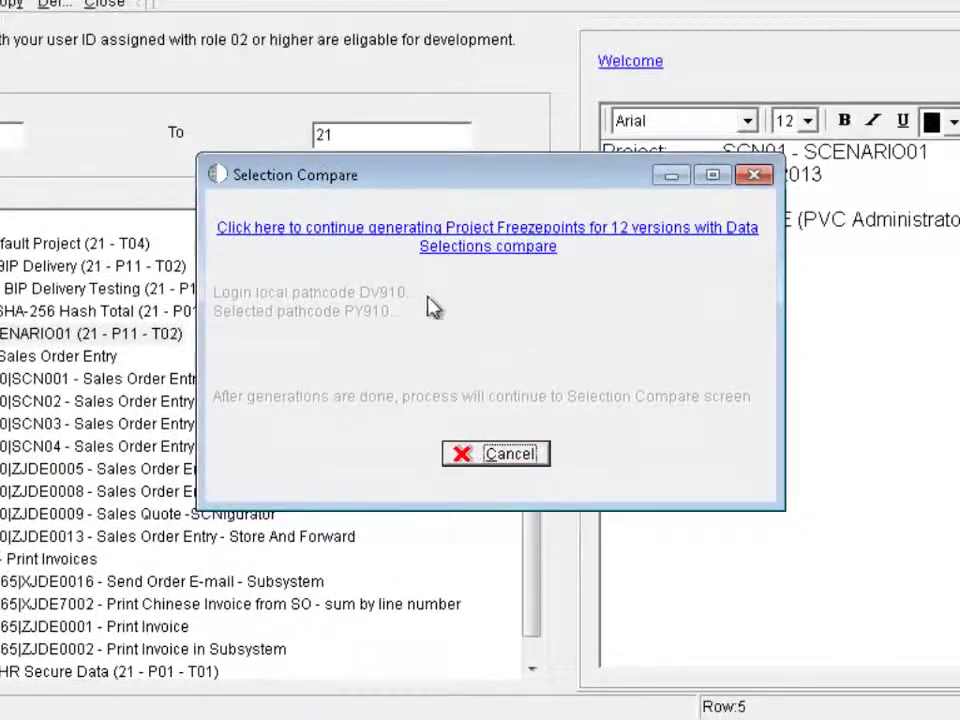
pyautogui.click(470, 245)
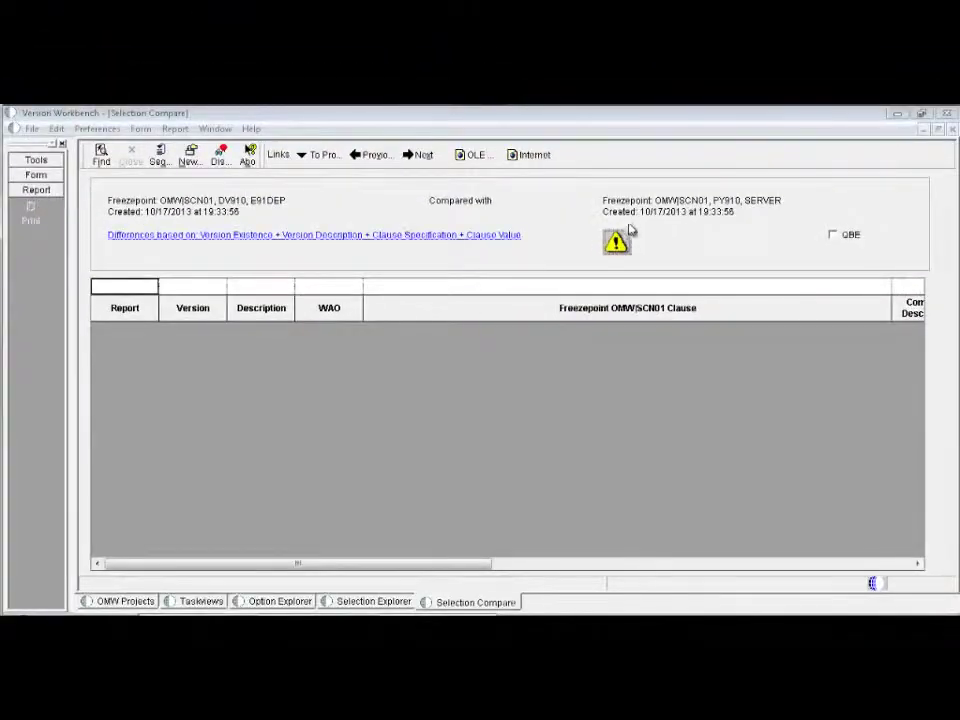
# Step: Show only the differences in the data selection compare, examine the clauses from both pathcodes, and close the comparison
pyautogui.click(615, 246)
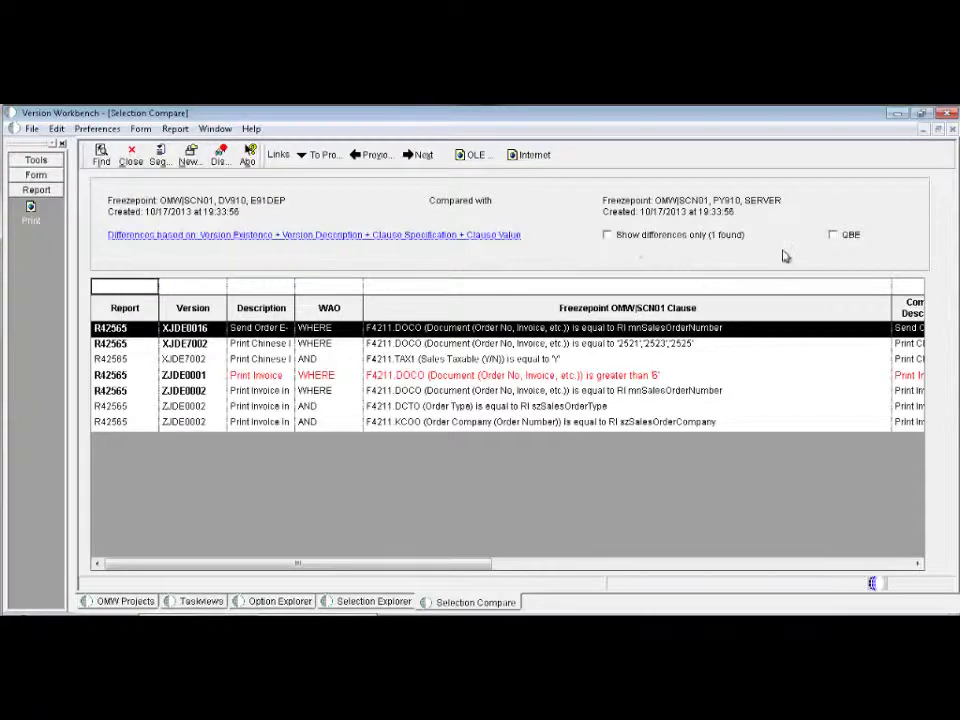
pyautogui.click(608, 235)
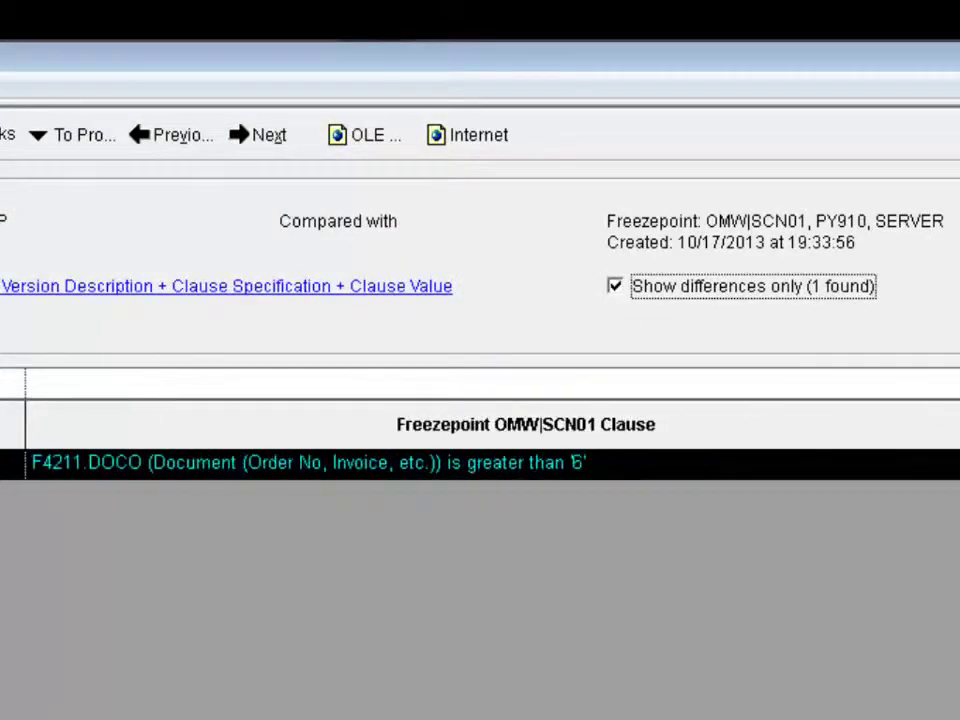
pyautogui.hscroll(3, 356, 514)
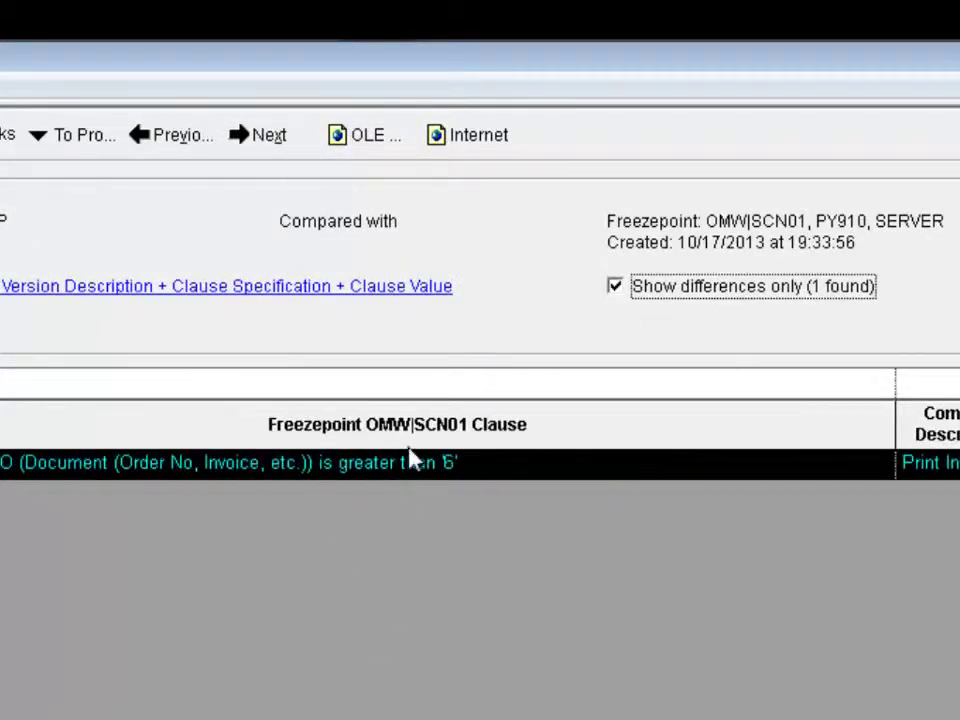
pyautogui.hscroll(2, 448, 424)
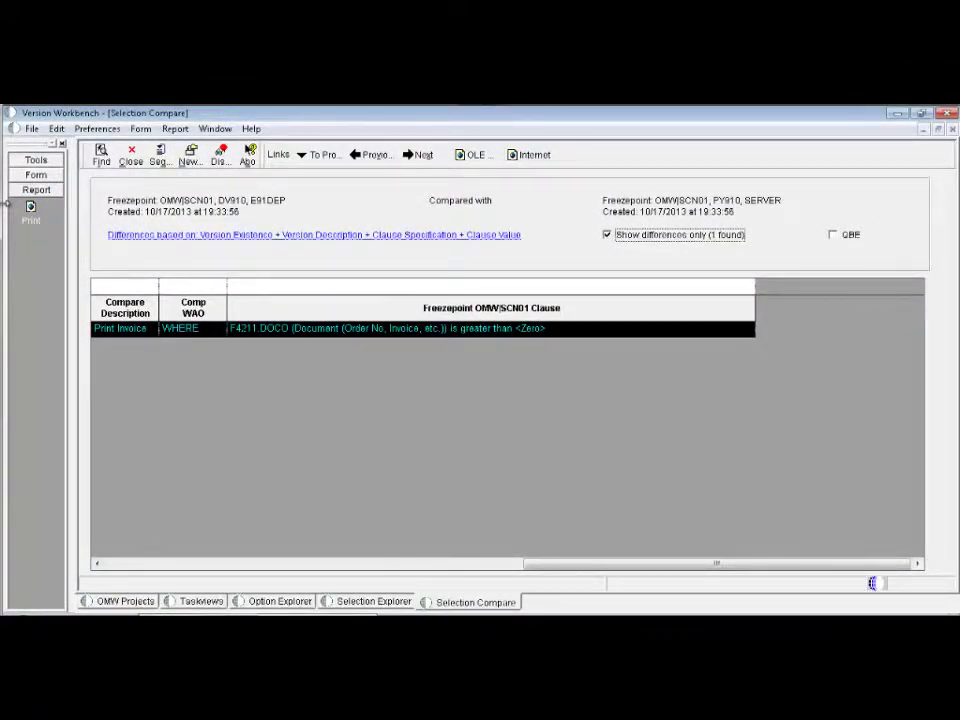
pyautogui.click(131, 158)
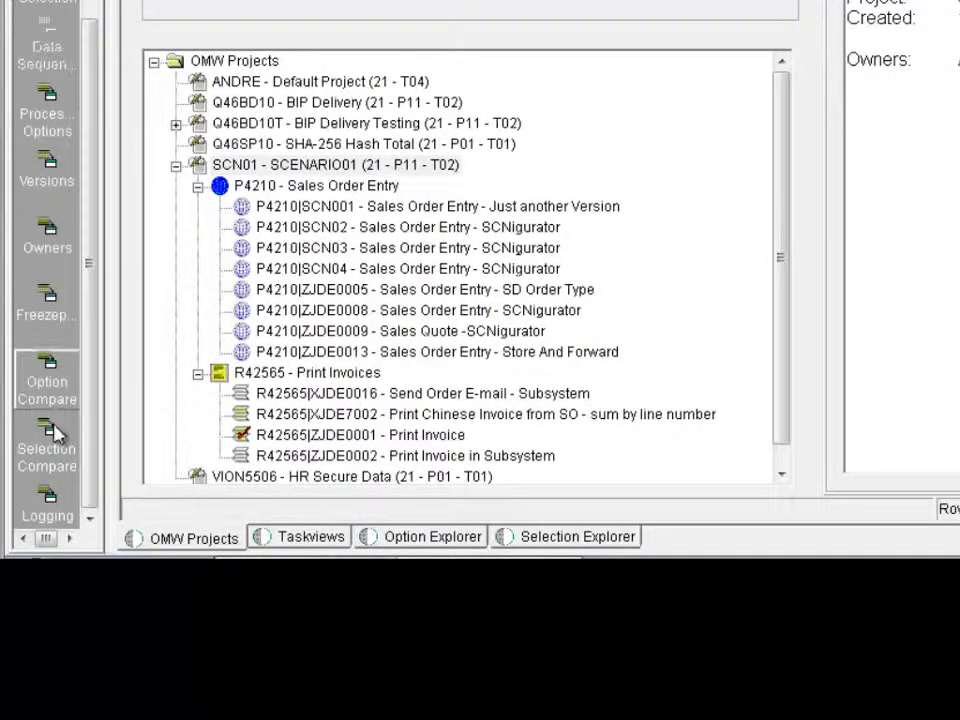
# Step: Examine the action log of project SCN01 for all objects and versions, and return to the project list
pyautogui.click(48, 508)
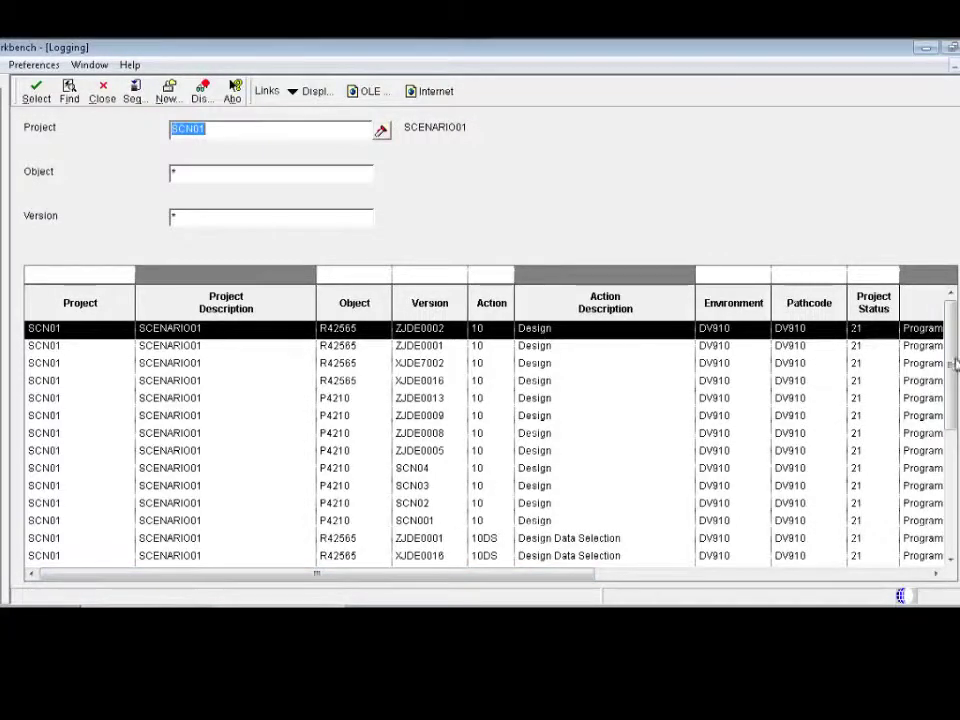
pyautogui.scroll(-3, 499, 473)
pyautogui.scroll(-3, 490, 440)
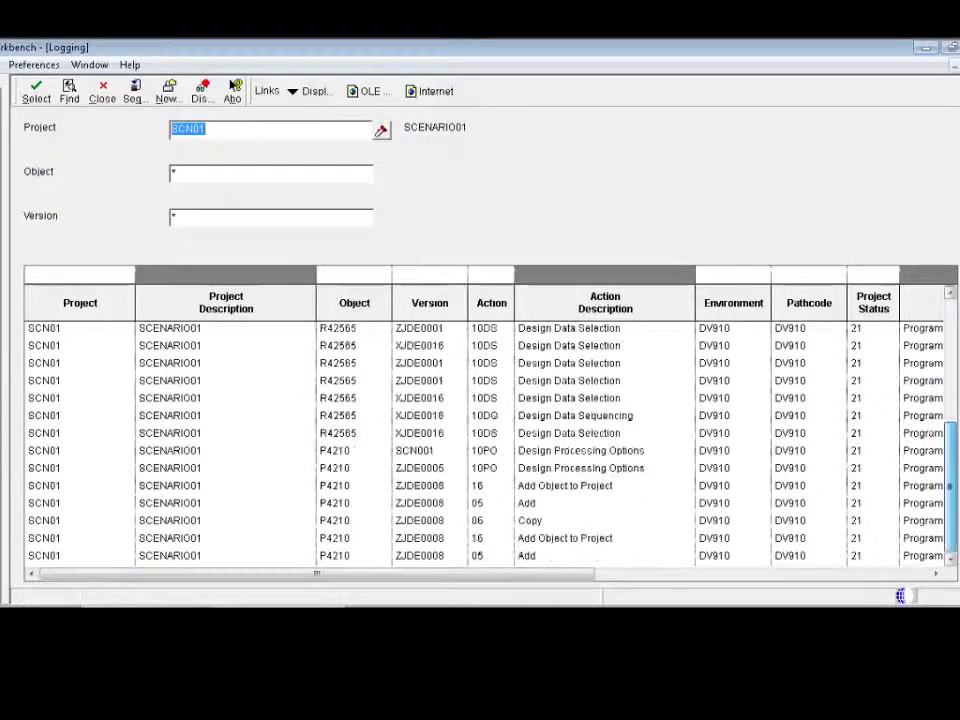
pyautogui.scroll(5, 490, 440)
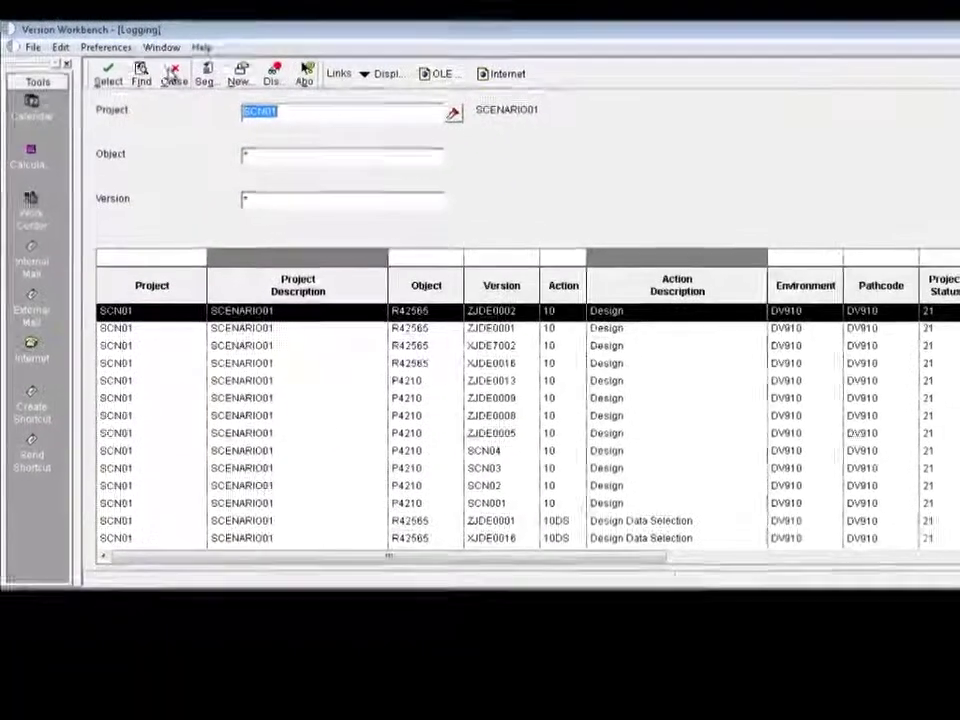
pyautogui.click(137, 84)
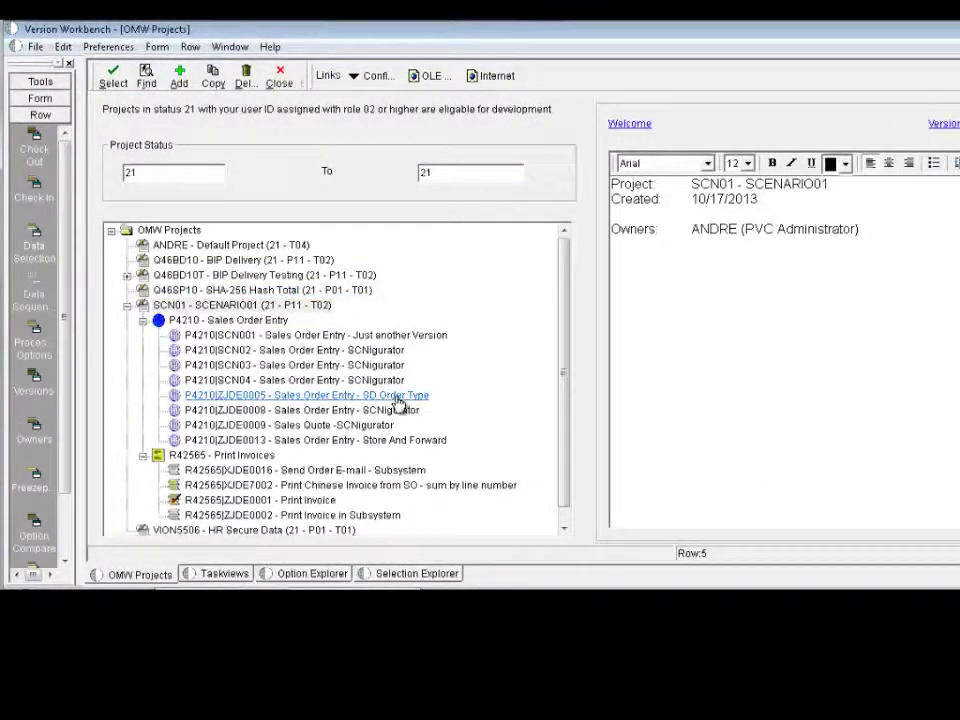
pyautogui.scroll(-1, 68, 520)
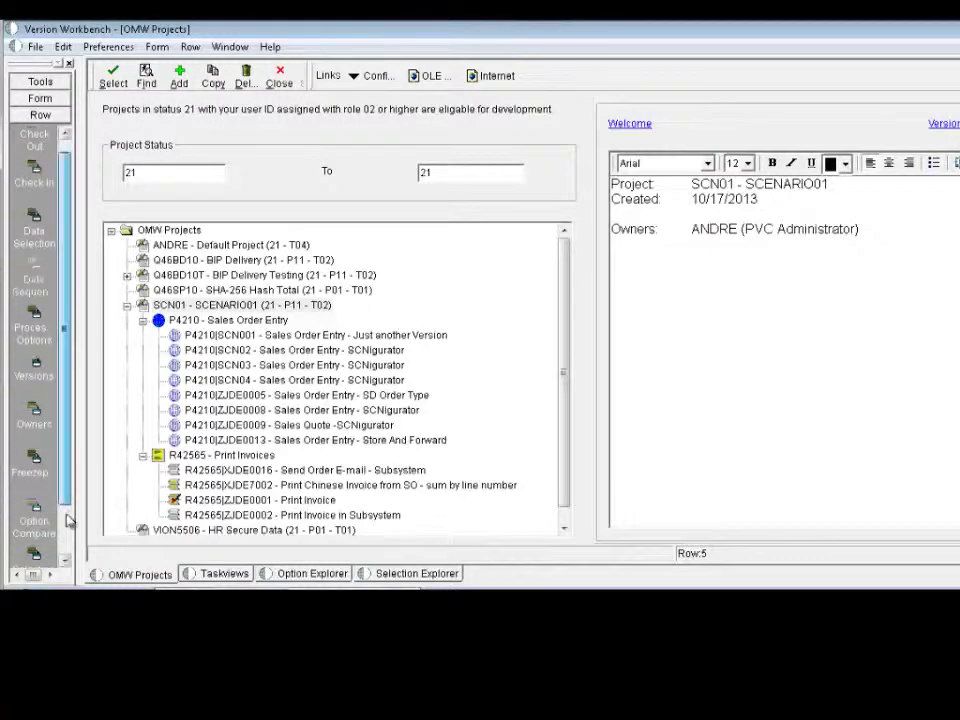
pyautogui.scroll(-4, 68, 530)
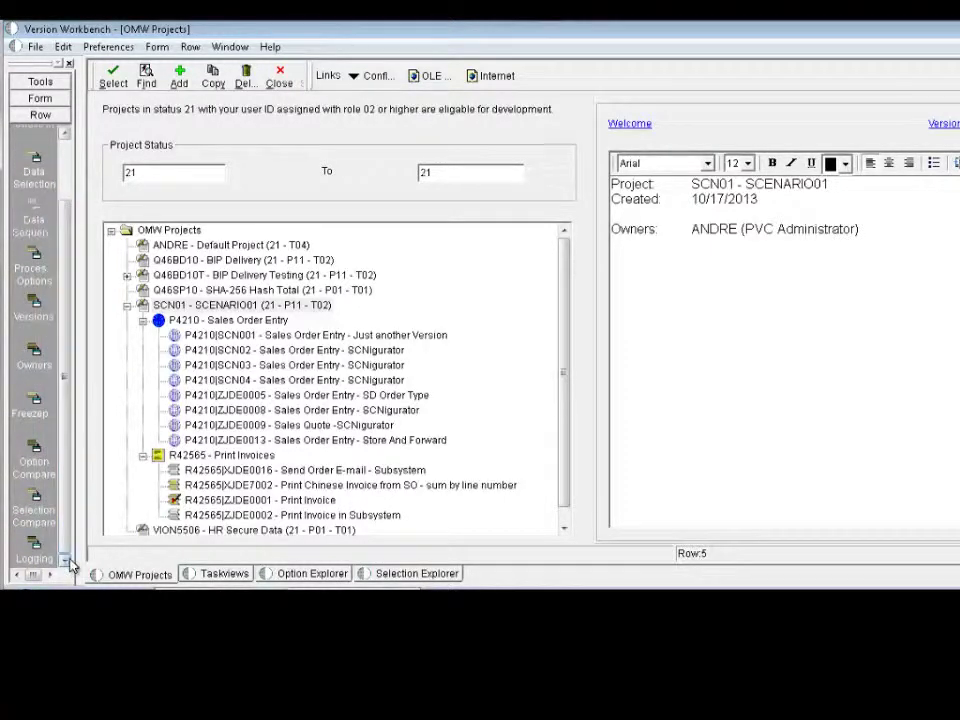